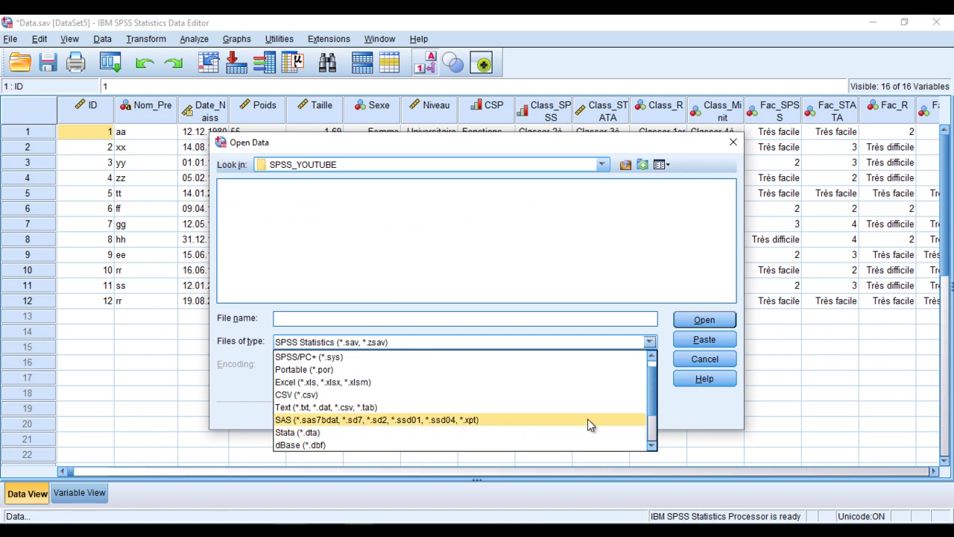
- List all file types in the SPSS_YOUTUBE folder and start importing Data.csv
click(653, 436)
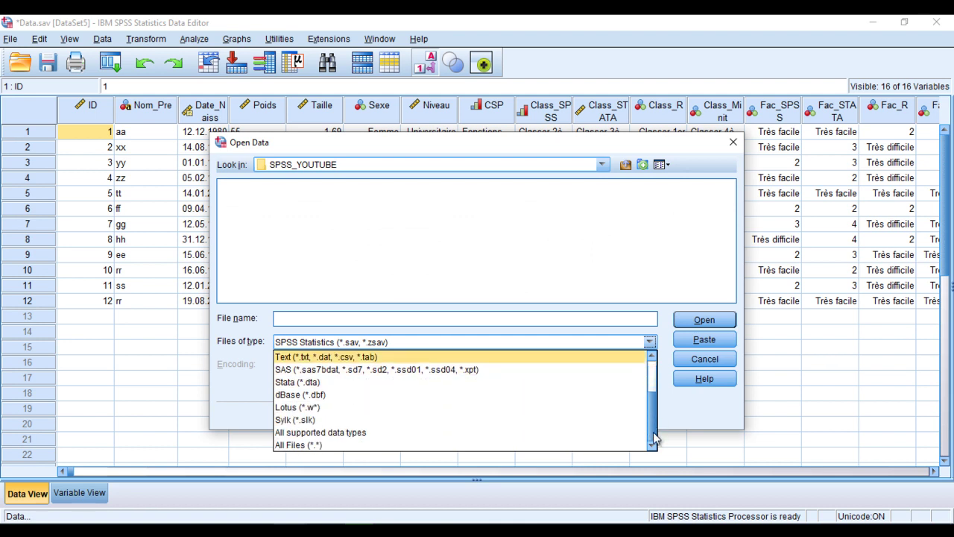
click(327, 446)
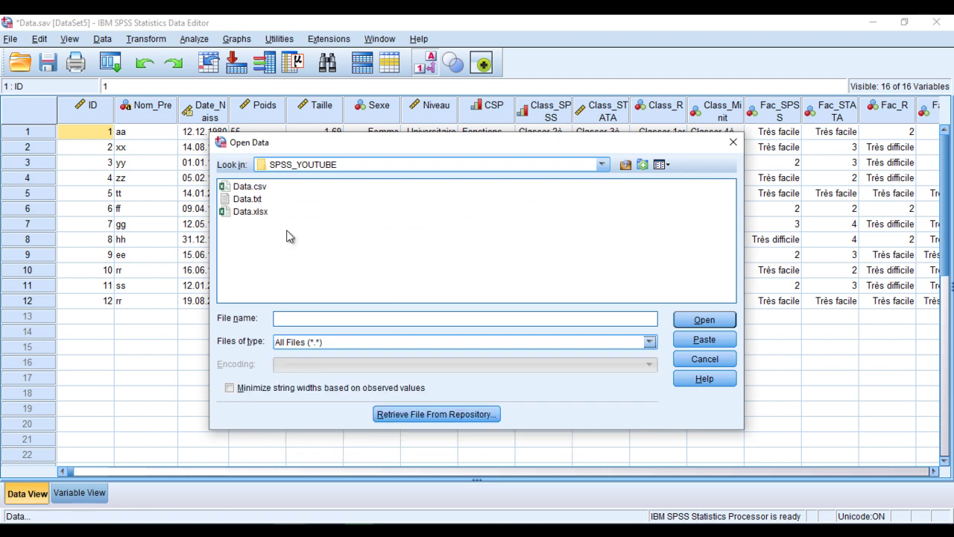
click(261, 188)
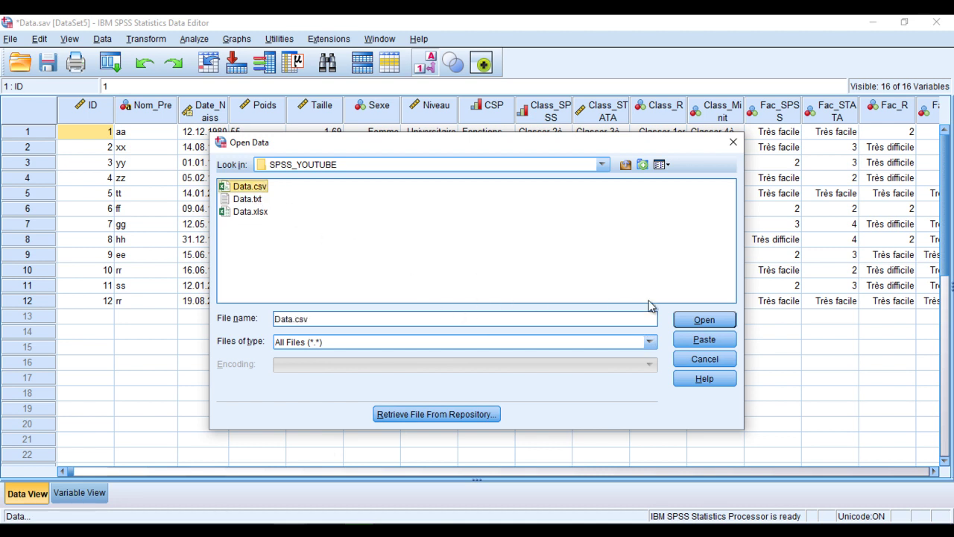
click(704, 320)
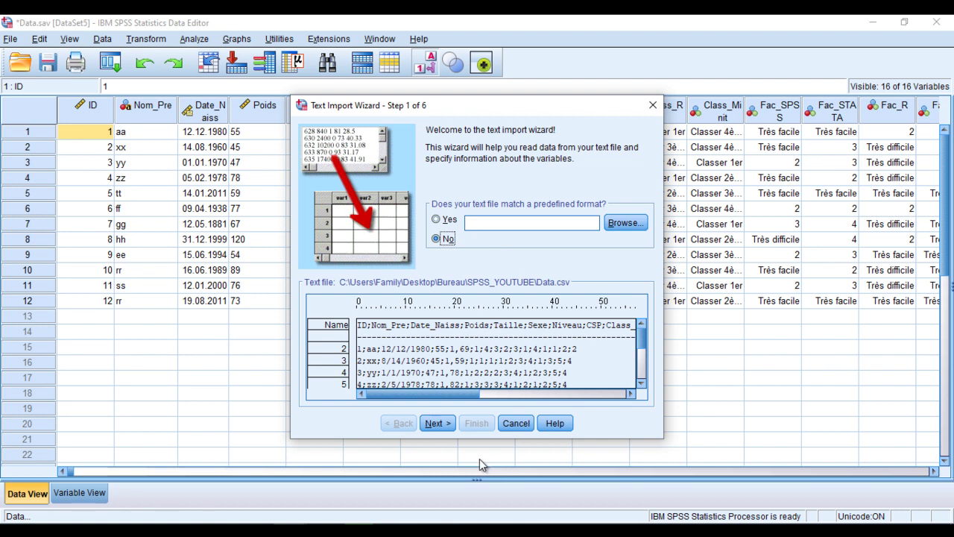
- Review the text import settings for Data.csv up to the delimiter choice and data preview, and cancel the import
click(434, 424)
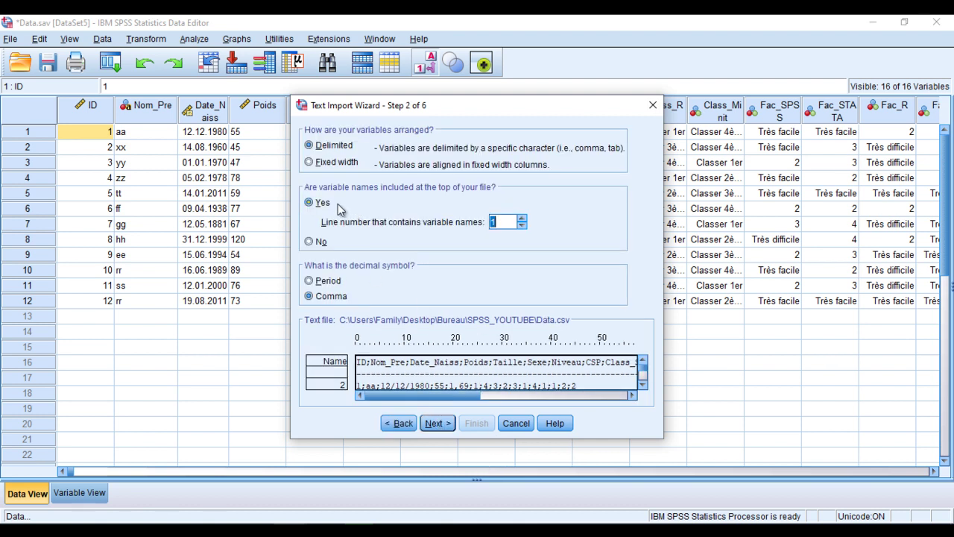
double_click(493, 222)
click(436, 424)
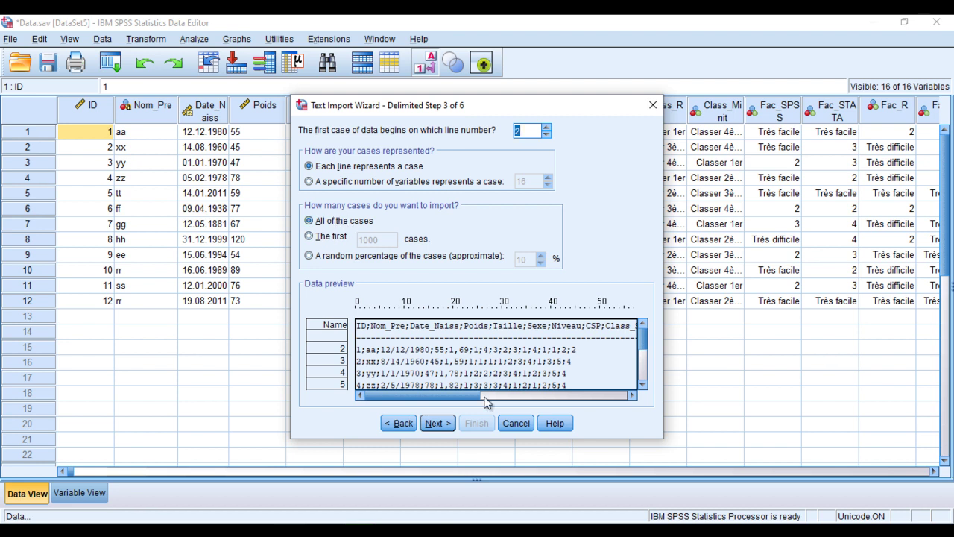
click(435, 423)
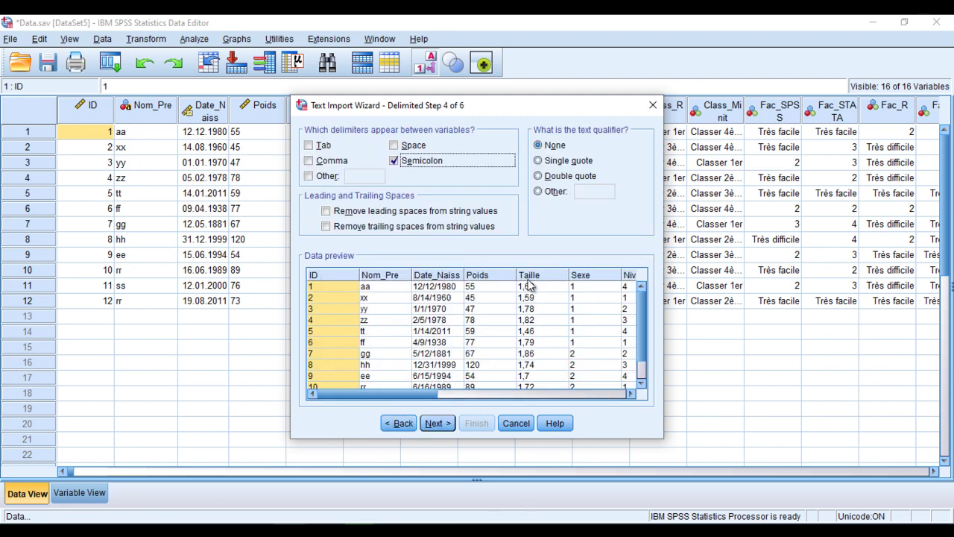
drag(404, 393, 626, 394)
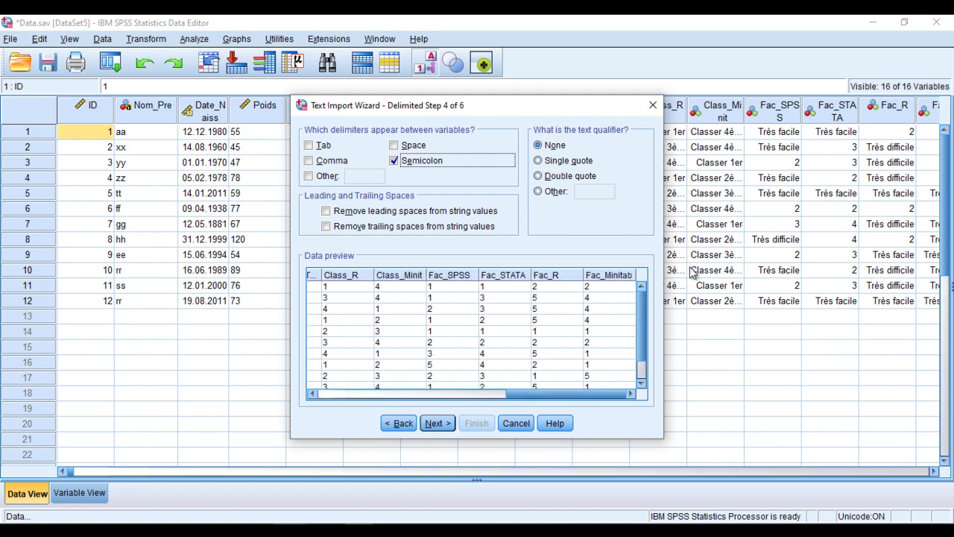
drag(531, 394, 358, 394)
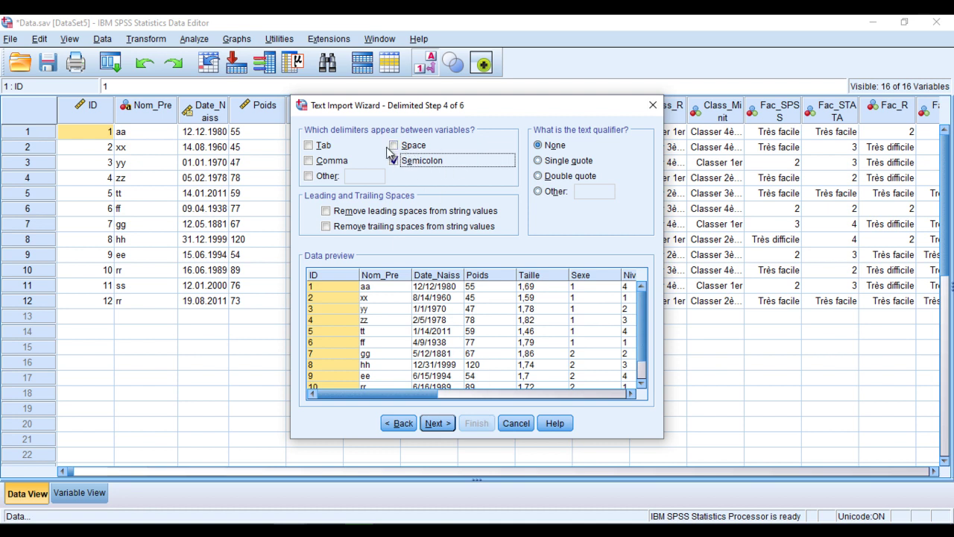
click(515, 423)
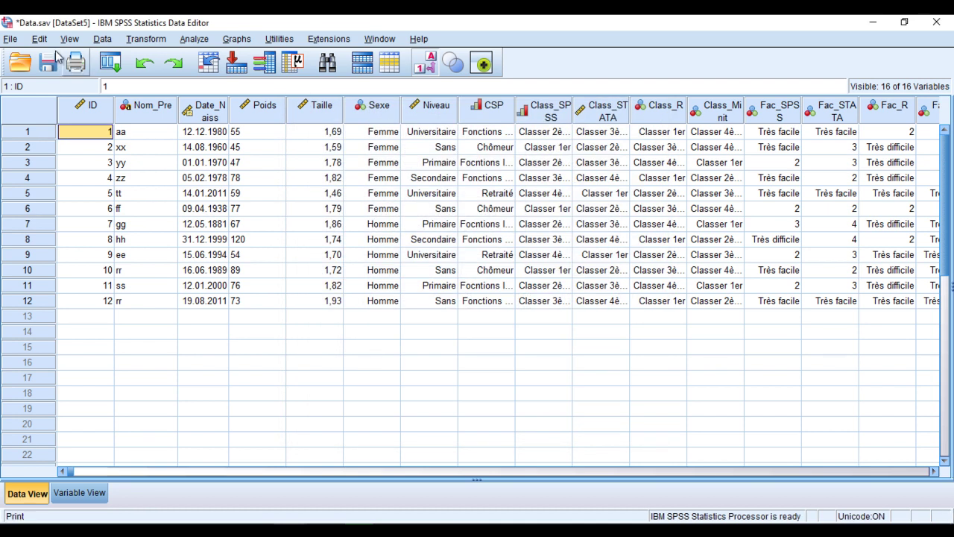
- Start opening Data.xlsx with all file types listed, review the Excel import options, and cancel the import
click(11, 39)
mouse_move(46, 71)
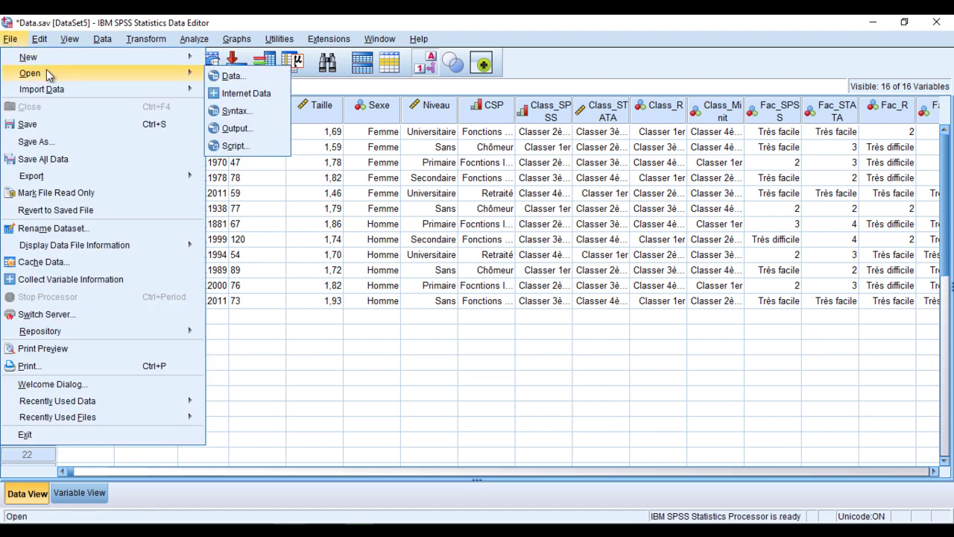
click(228, 76)
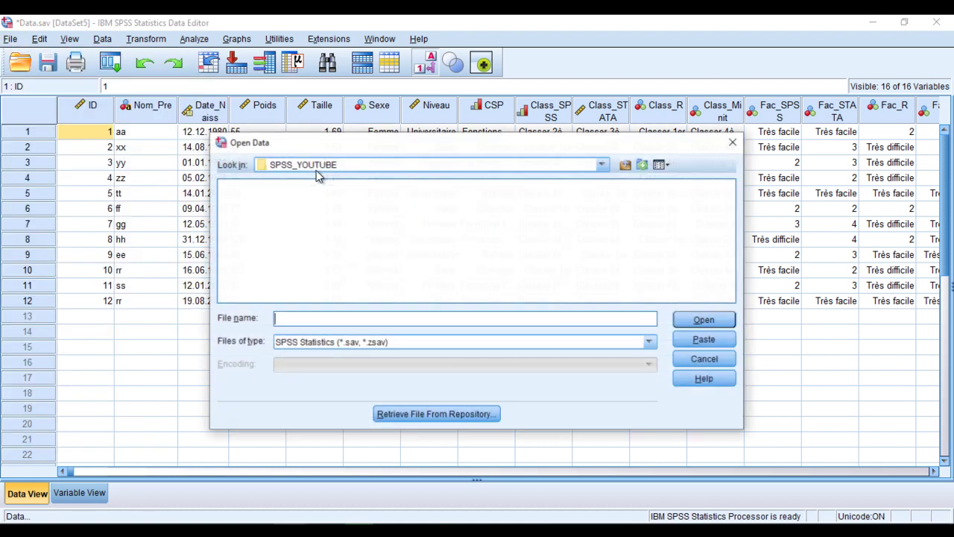
click(457, 343)
scroll(428, 378, down, 3)
click(328, 445)
click(328, 445)
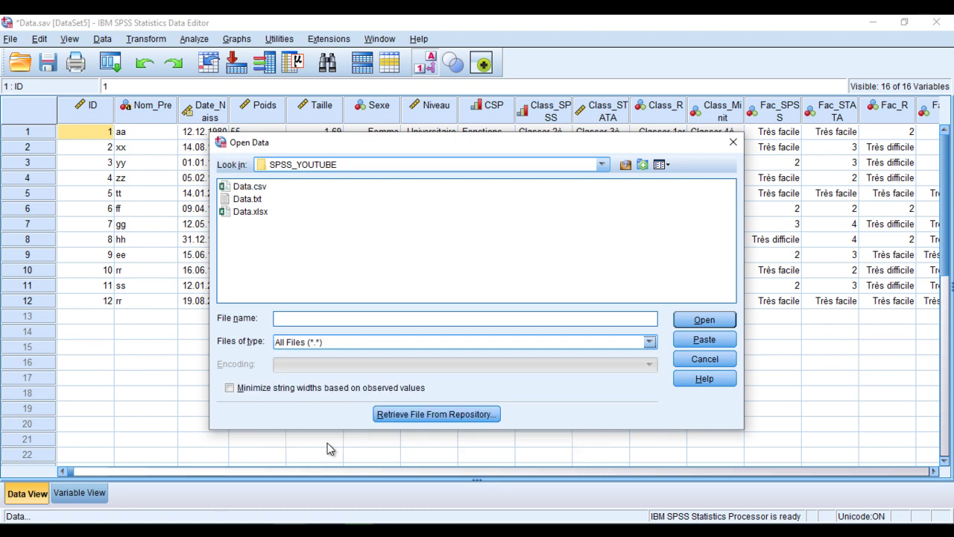
click(245, 212)
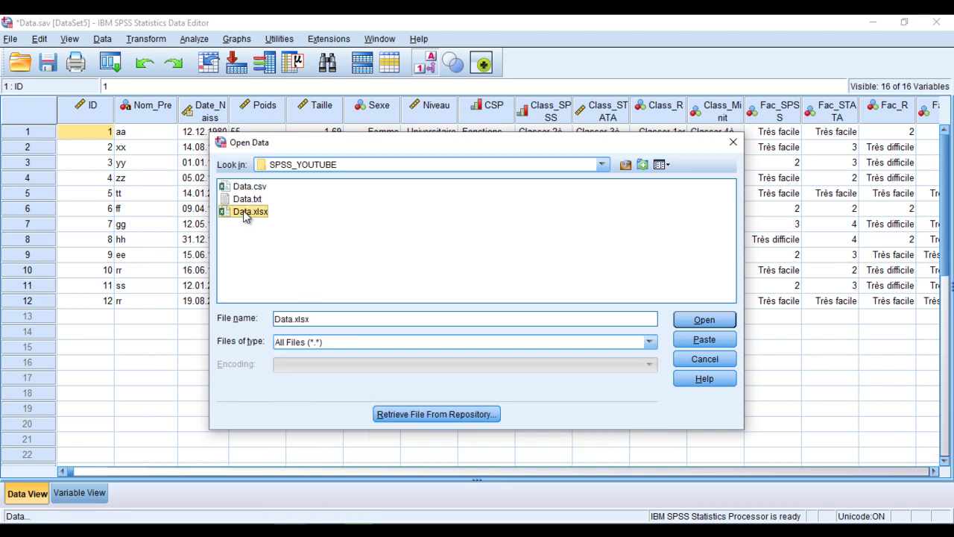
click(701, 321)
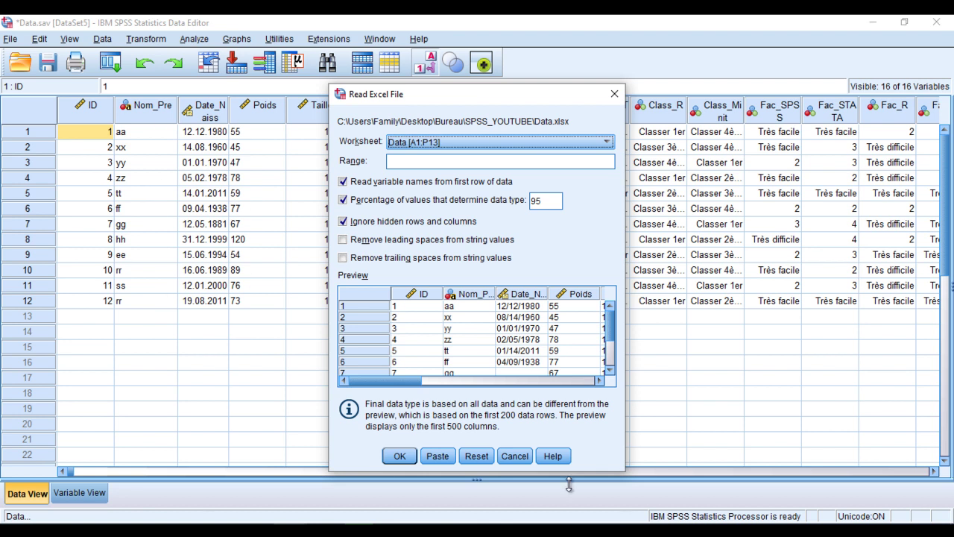
click(513, 457)
click(275, 320)
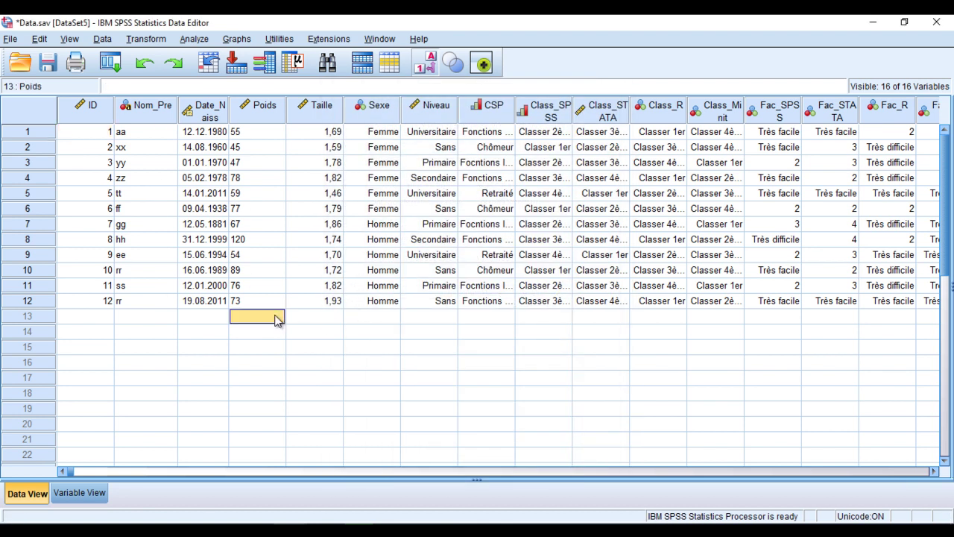
click(301, 317)
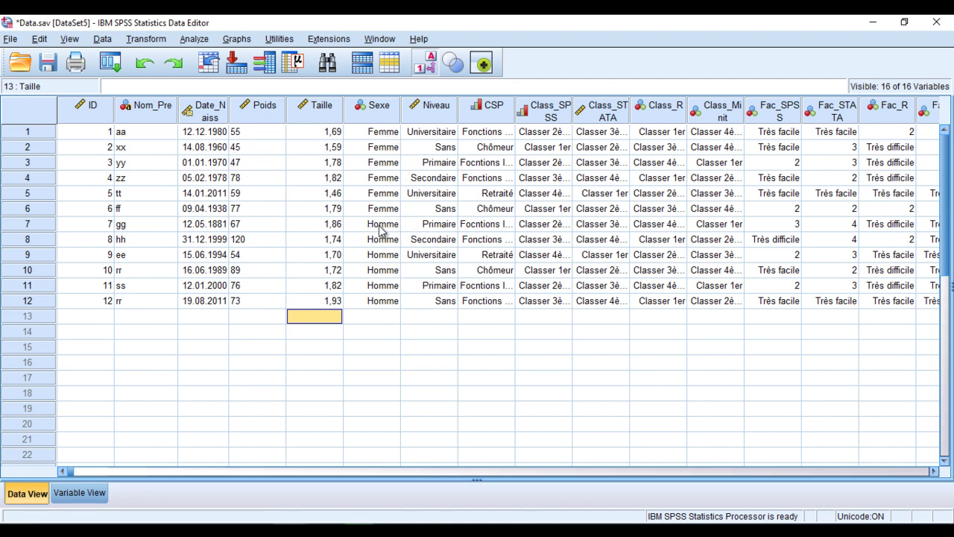
key(Up)
key(Right)
key(Right)
key(Right)
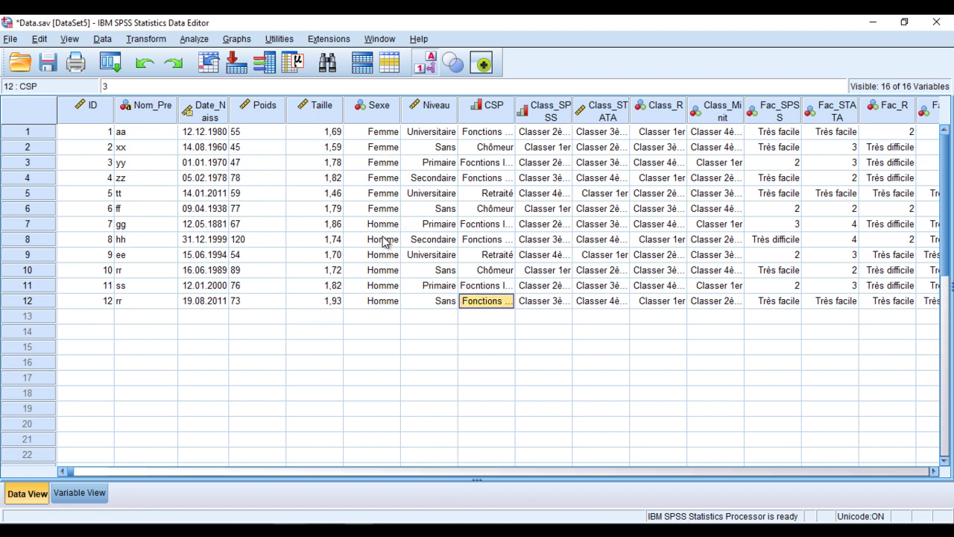
- Start a Recode into Same Variables transformation with Sexe as the variable to recode
click(160, 39)
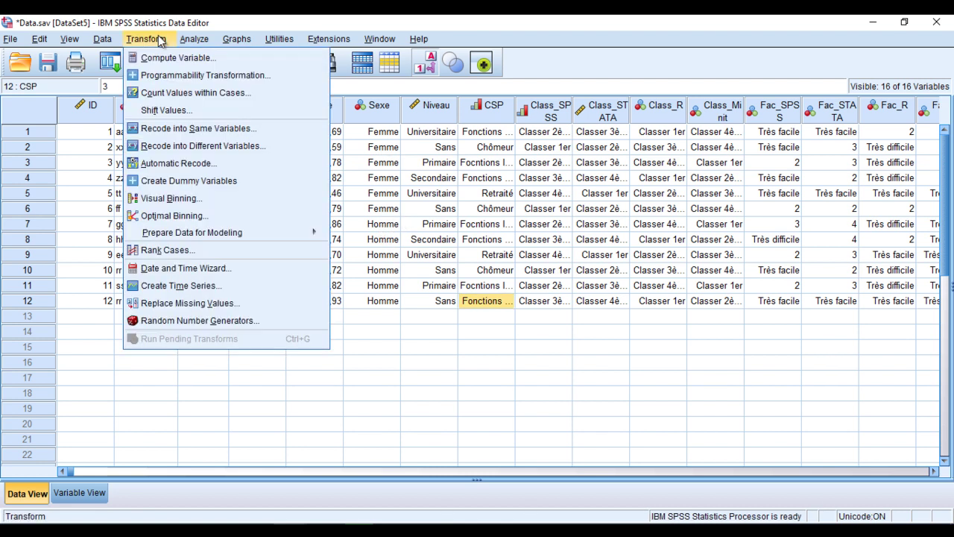
click(176, 131)
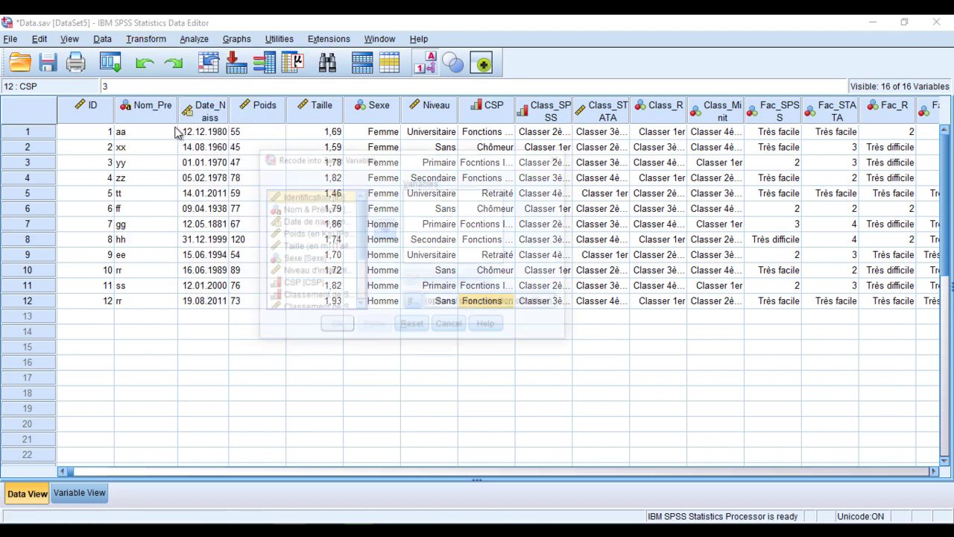
click(305, 260)
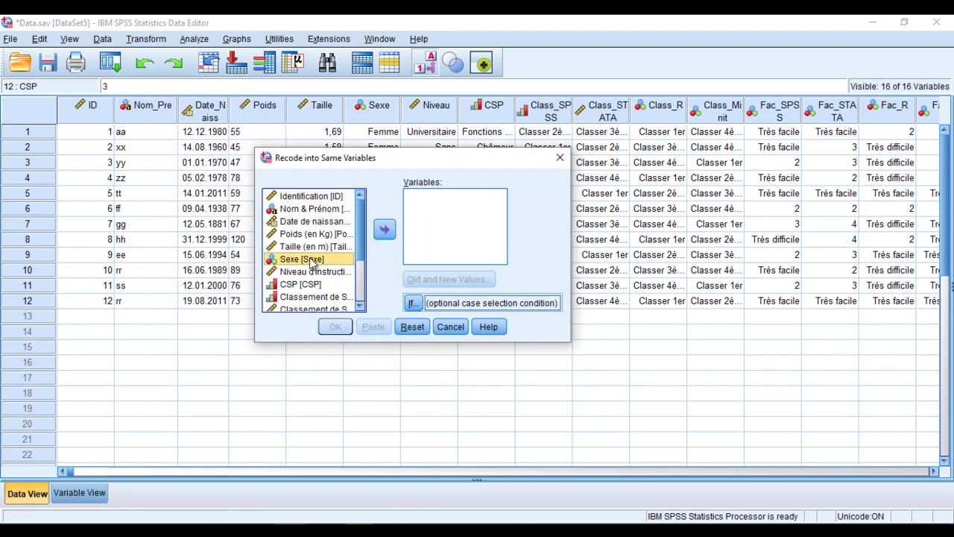
click(385, 231)
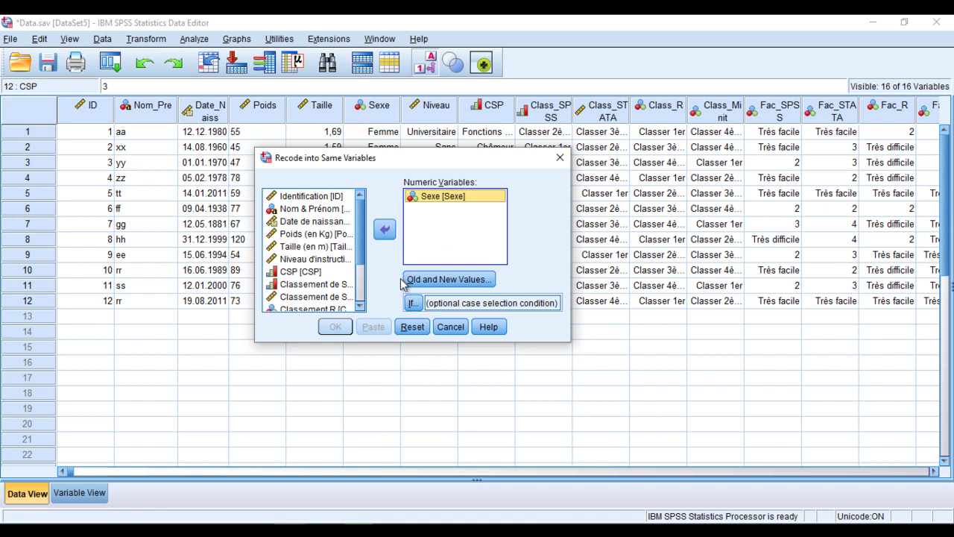
- Define the Sexe recoding with old value 1 becoming 2 and old value 2 becoming 1, and run it
click(456, 279)
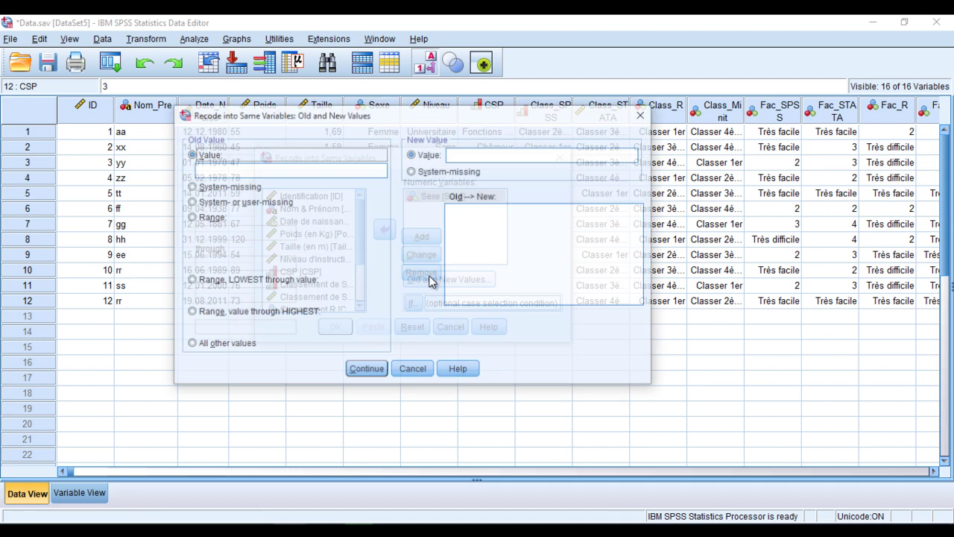
click(246, 170)
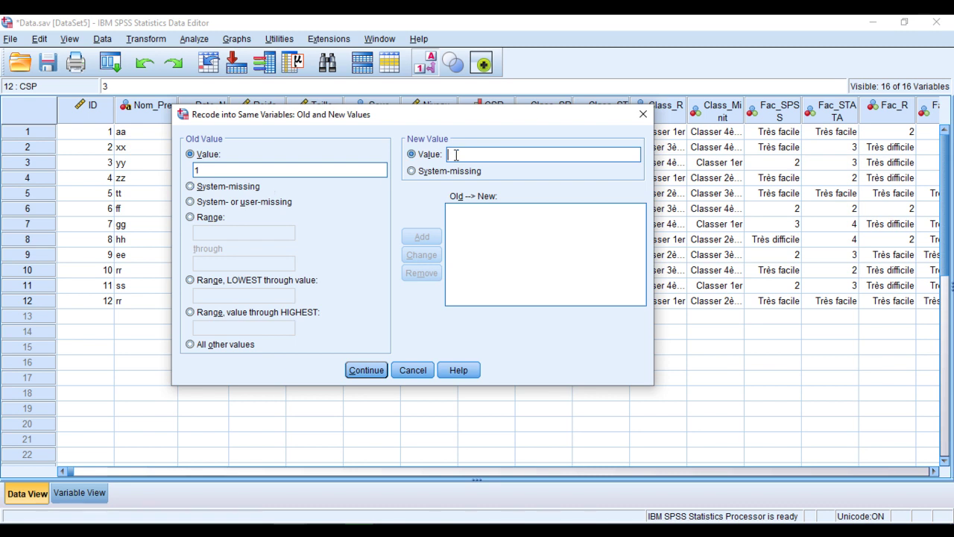
text(2)
click(425, 239)
text(1)
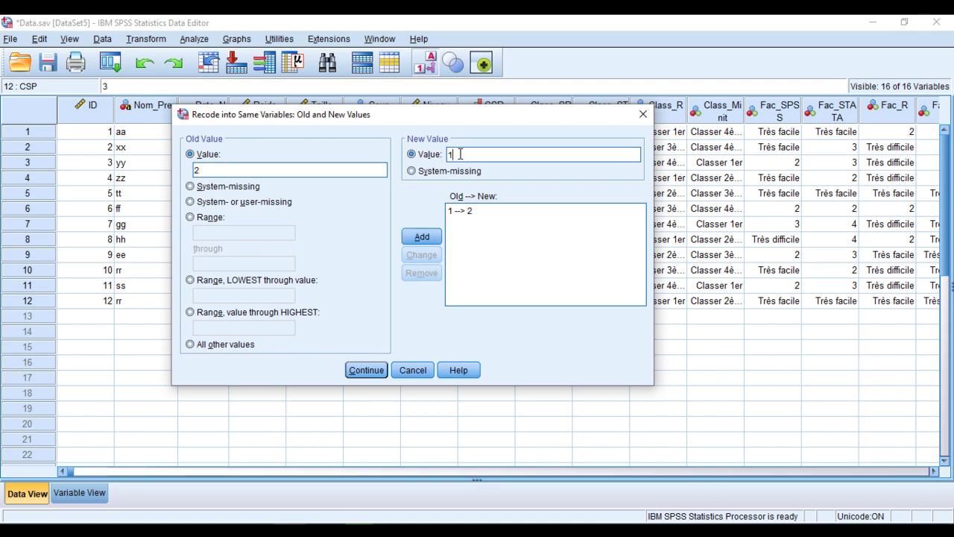
click(430, 237)
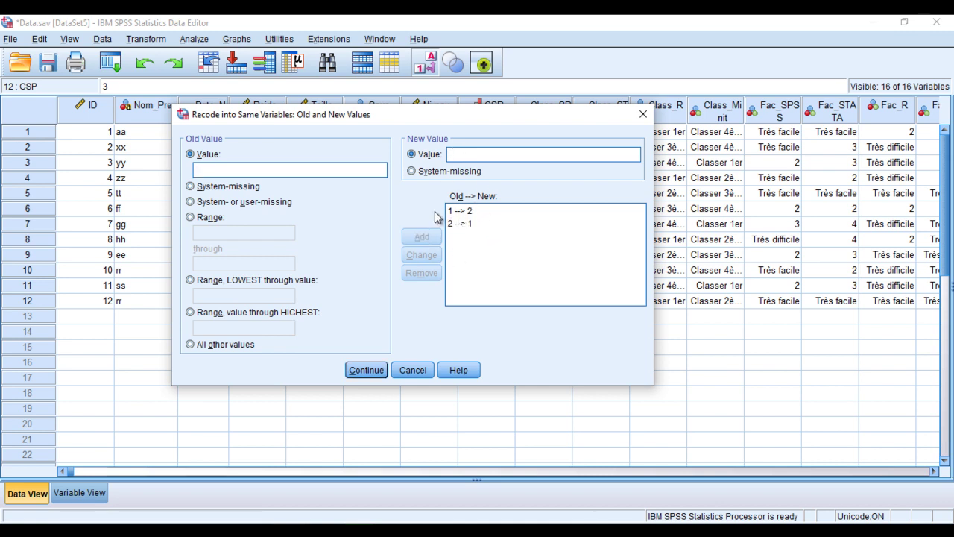
click(365, 369)
click(336, 327)
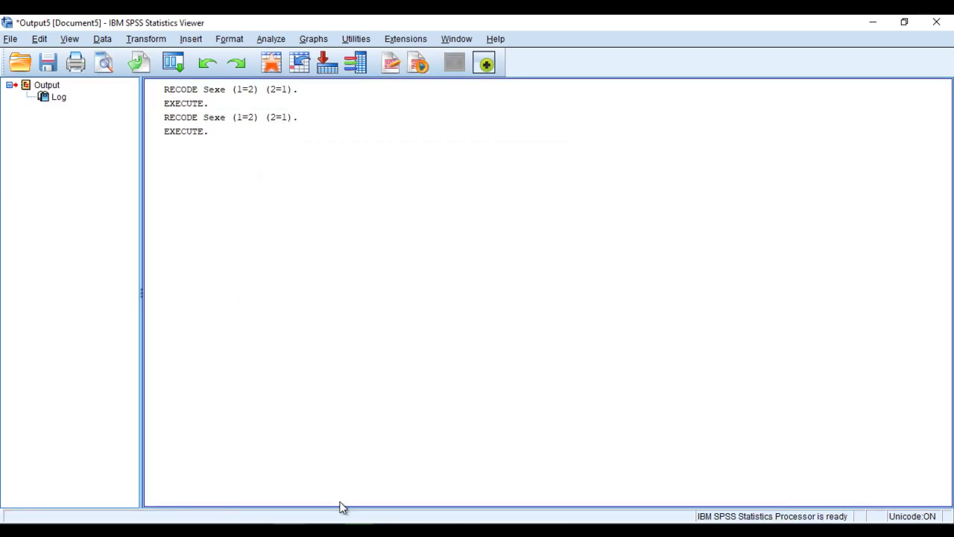
- Return to the data editor window and check the recoded values in the Sexe column across several cases
click(290, 530)
click(258, 502)
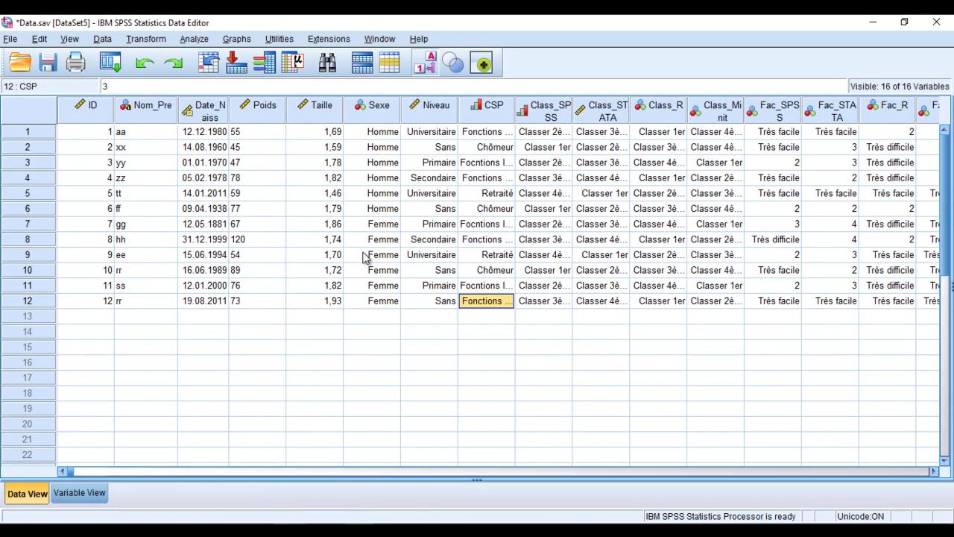
click(388, 133)
click(380, 194)
click(381, 223)
click(383, 285)
click(383, 300)
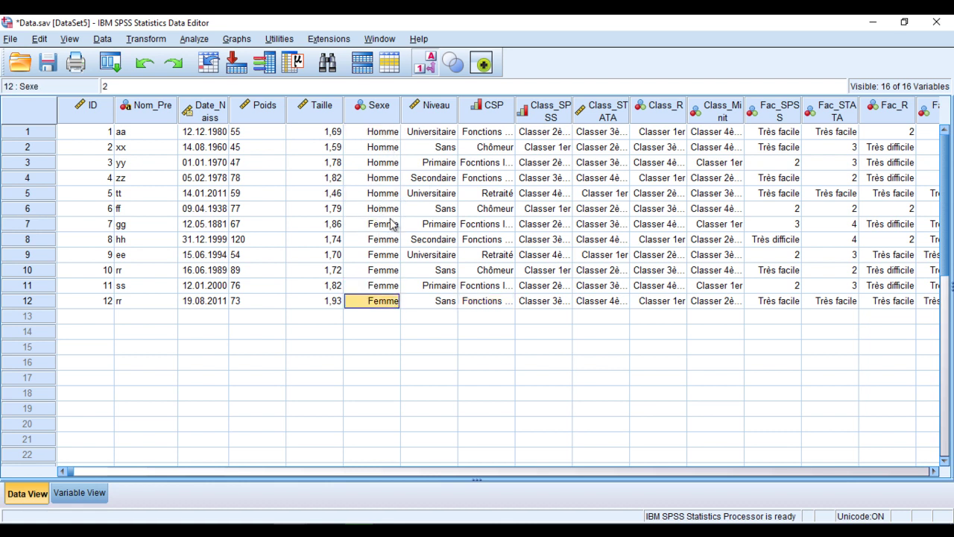
click(393, 208)
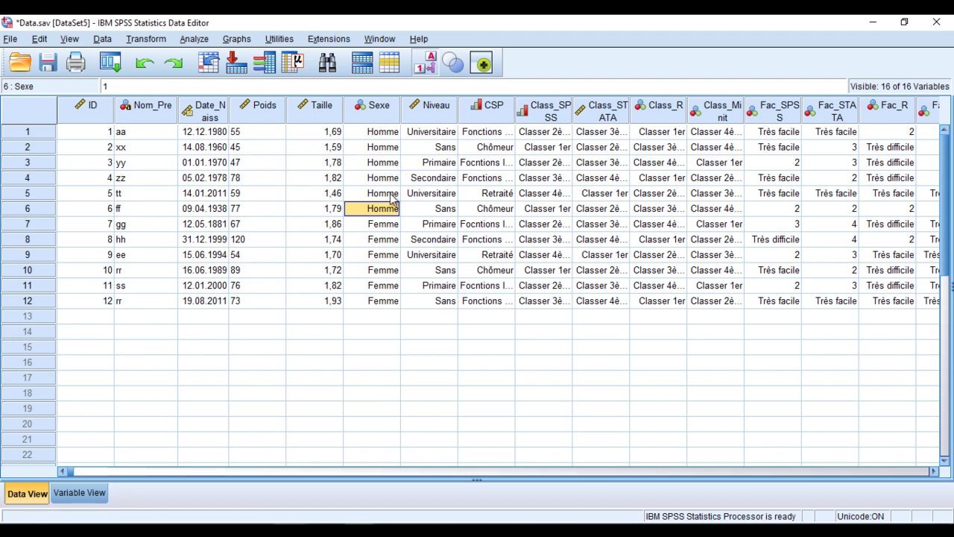
- Start a Recode into Different Variables transformation of Sexe with output variable Sexe2 labelled Inversion
click(146, 39)
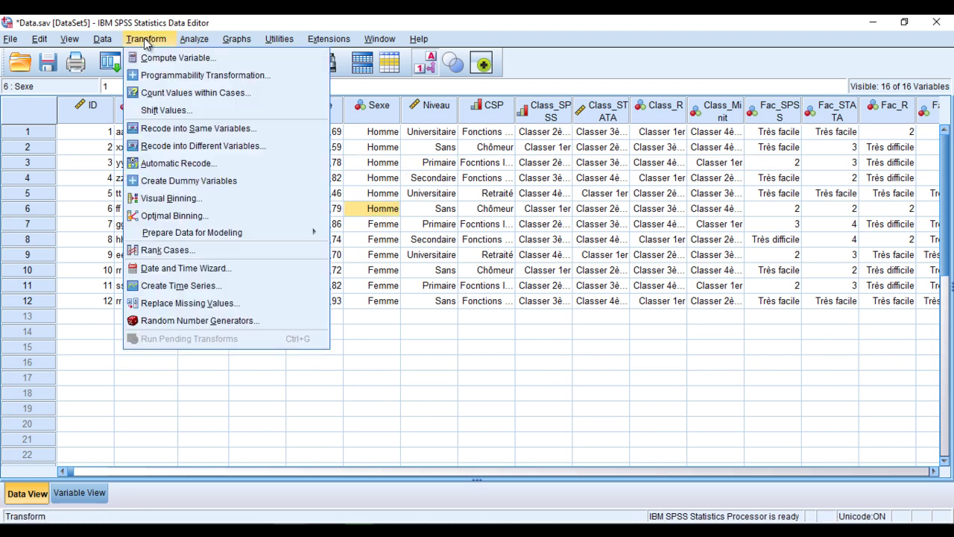
click(168, 146)
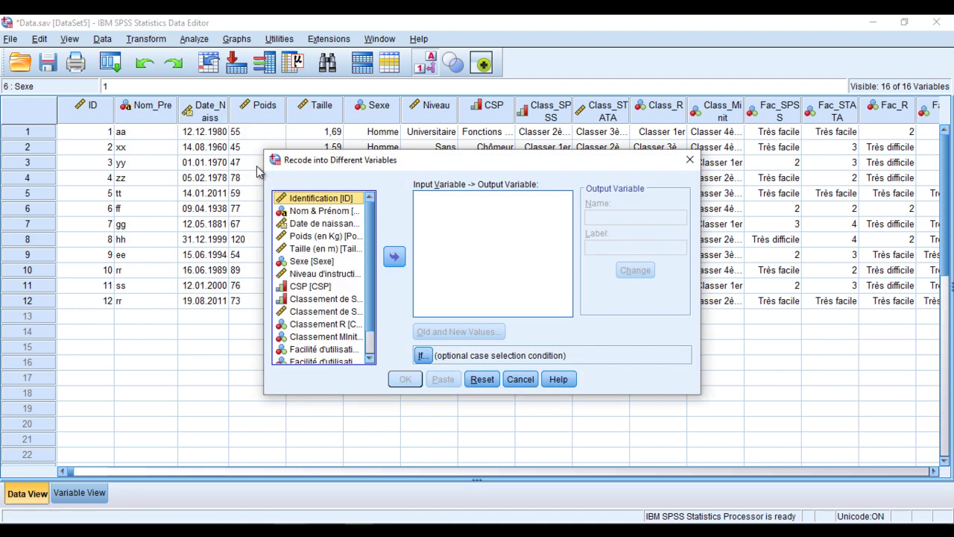
click(319, 262)
click(395, 257)
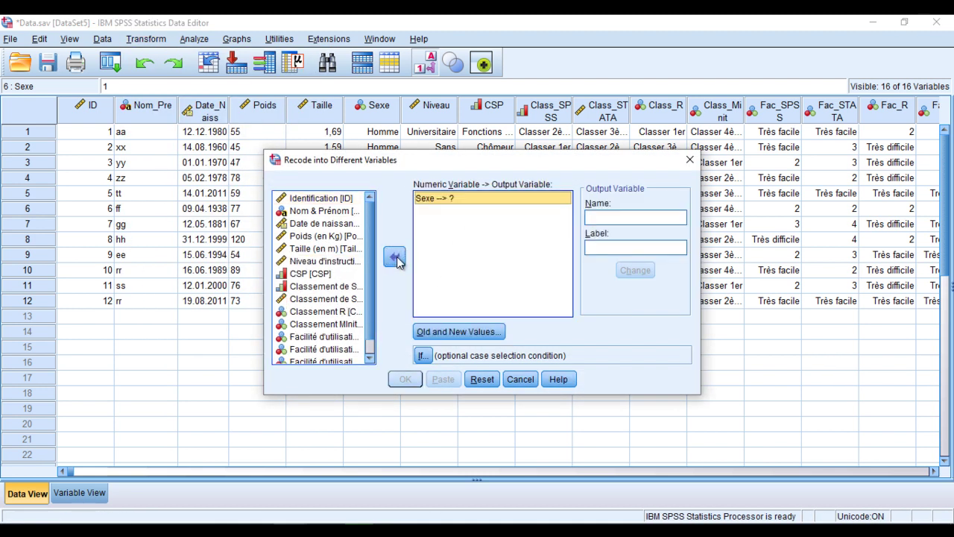
click(594, 217)
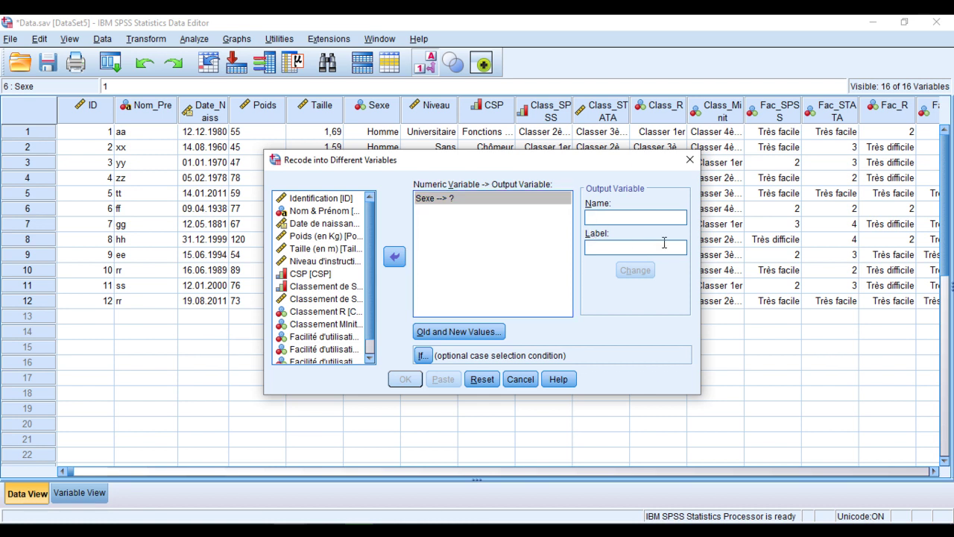
text(Sexe2)
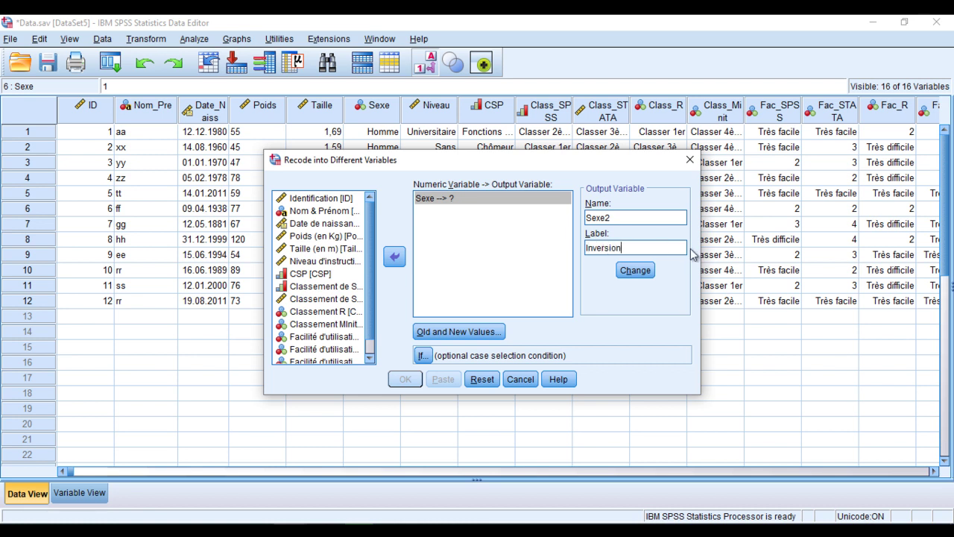
click(635, 271)
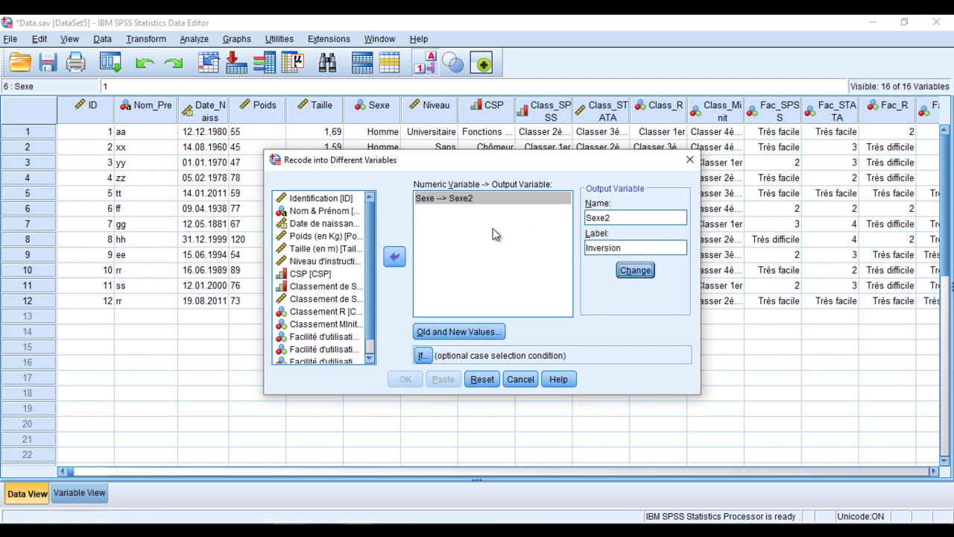
- Define the Sexe2 recoding with old value 1 becoming 2 and old value 2 becoming 1, and run it
click(428, 332)
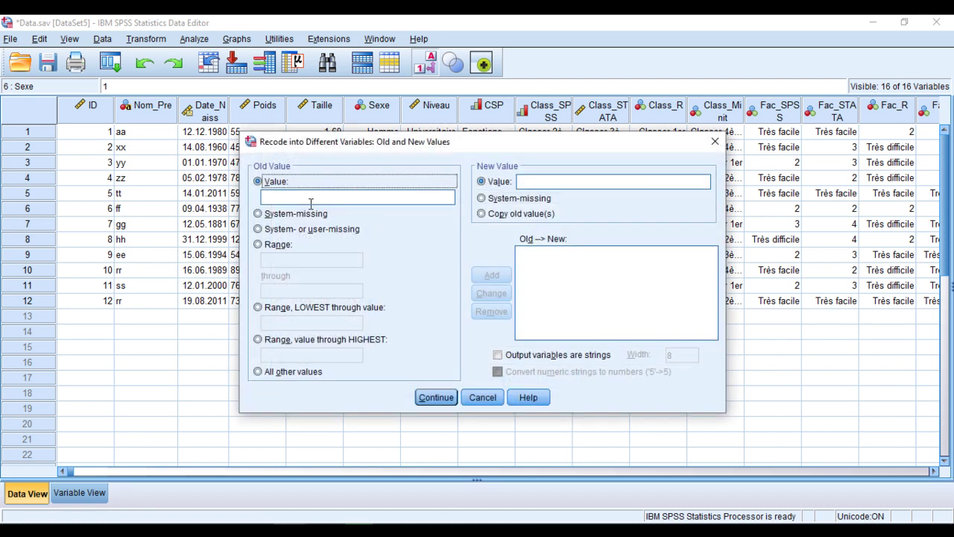
text(1)
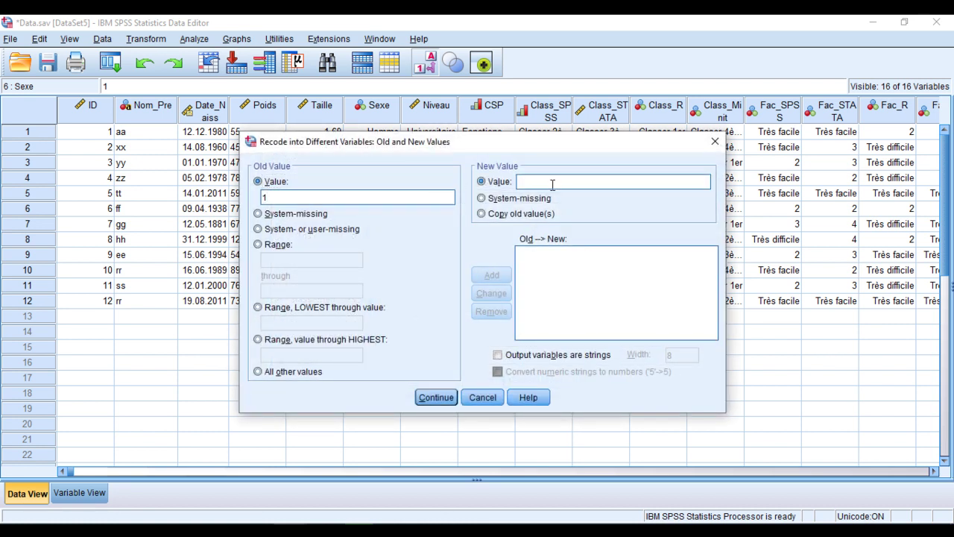
text(2)
text(2)
text(1)
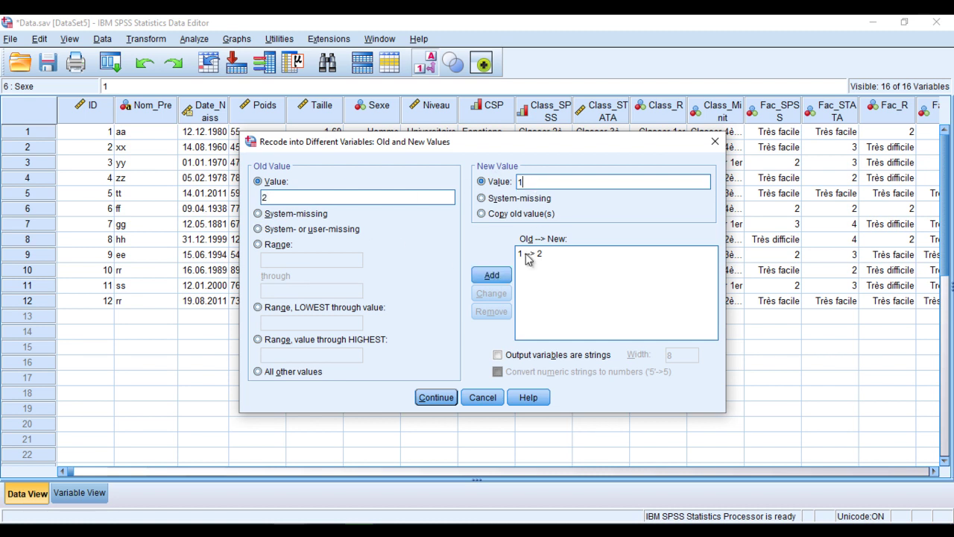
click(491, 275)
click(436, 397)
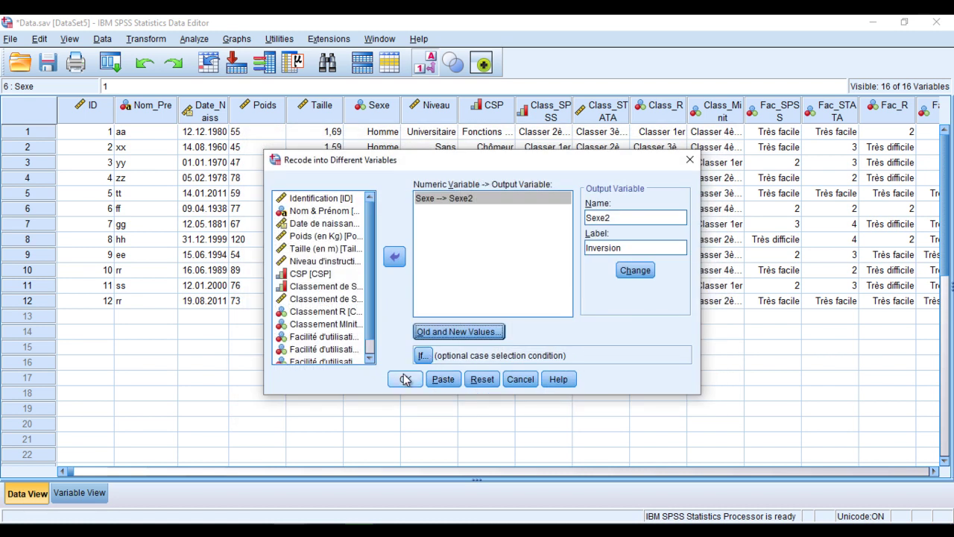
click(406, 380)
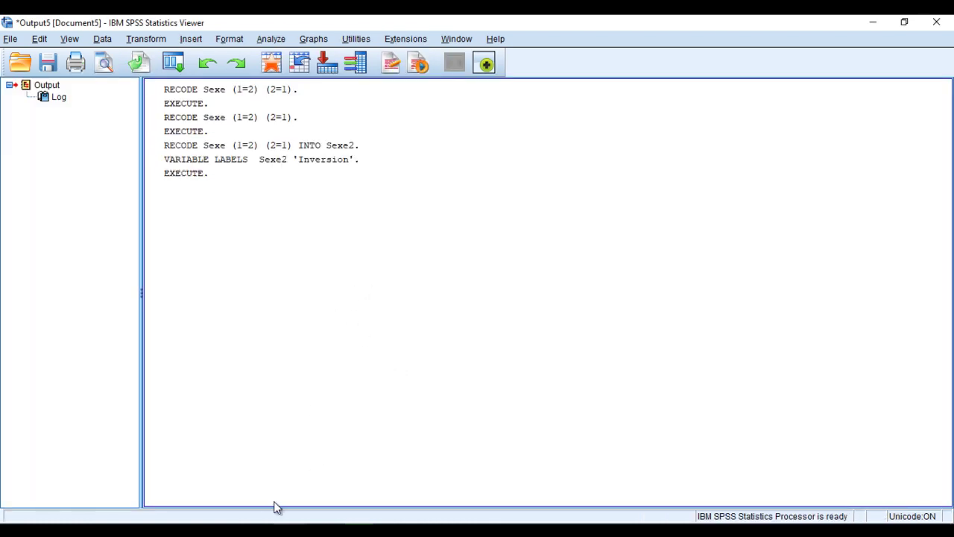
- Return to the data editor window and compare the new Sexe2 column with the Sexe column
click(225, 492)
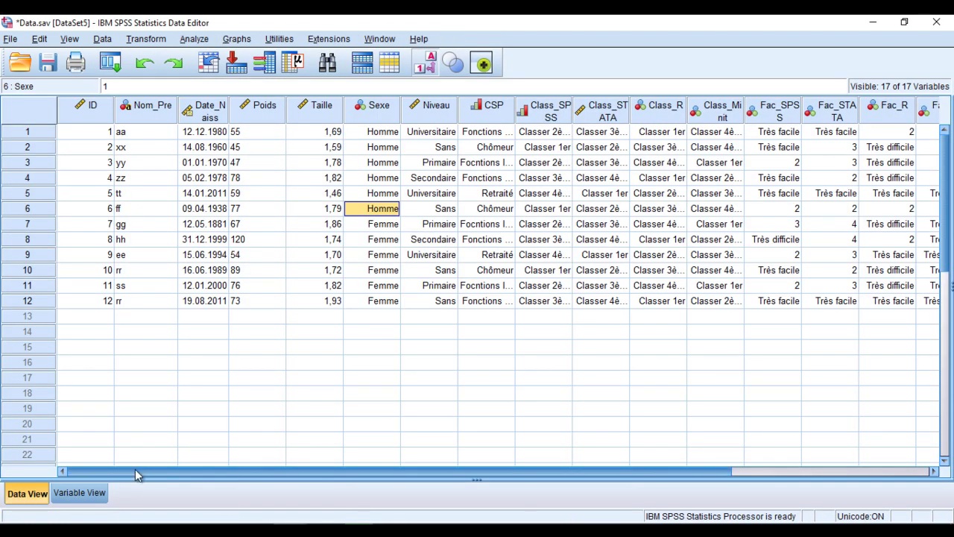
drag(135, 469, 737, 510)
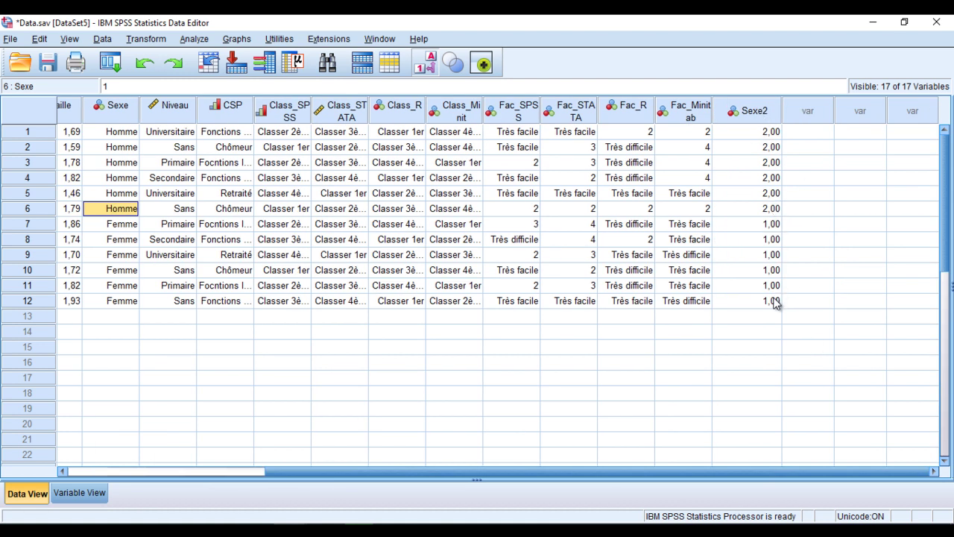
drag(709, 472, 309, 472)
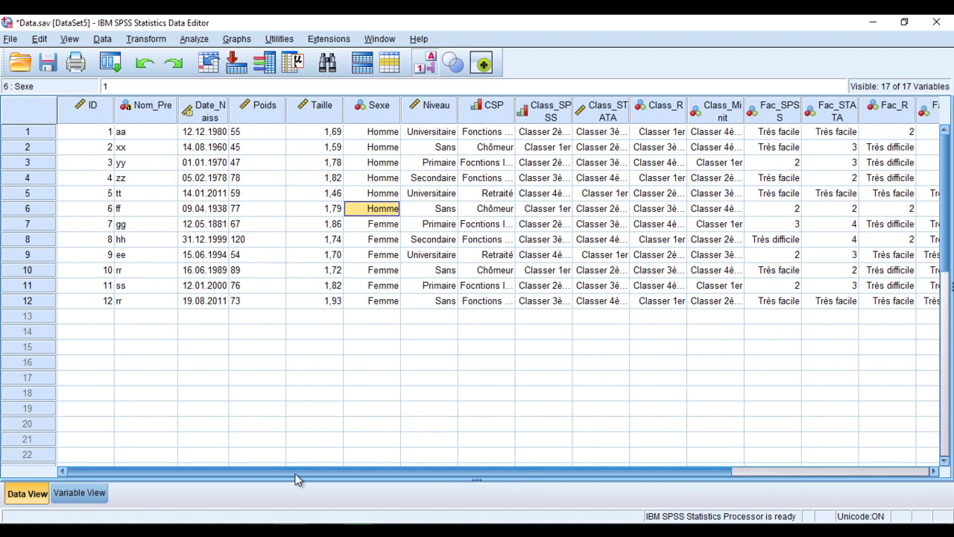
click(486, 331)
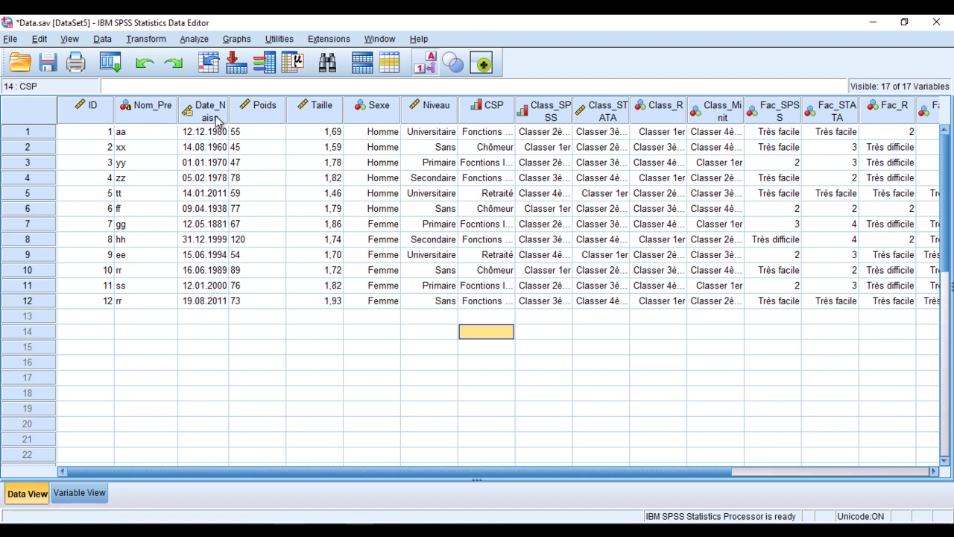
mouse_move(215, 116)
drag(261, 471, 518, 482)
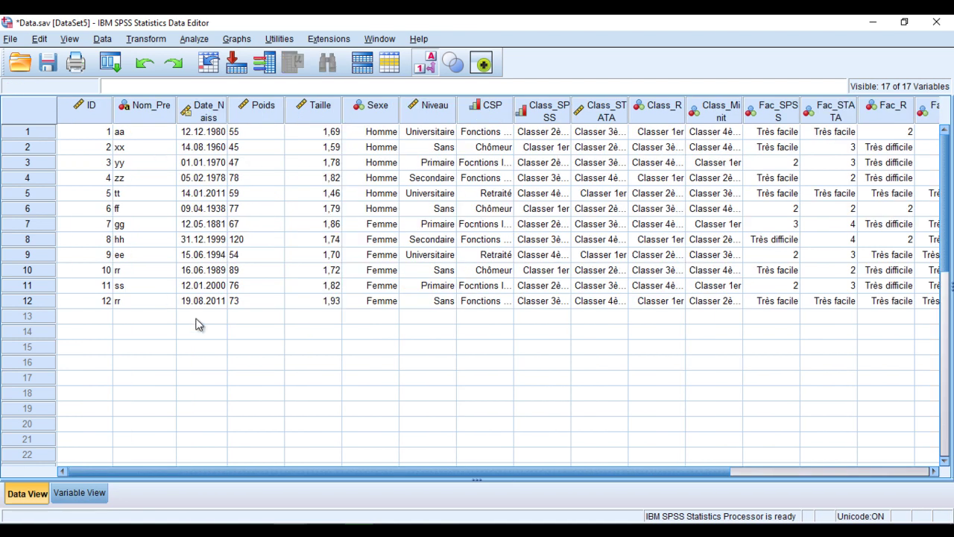
- Add a variable named Date_auj with the Date type in dd.mm.yyyy format and the label Date aujourd'hui
click(79, 492)
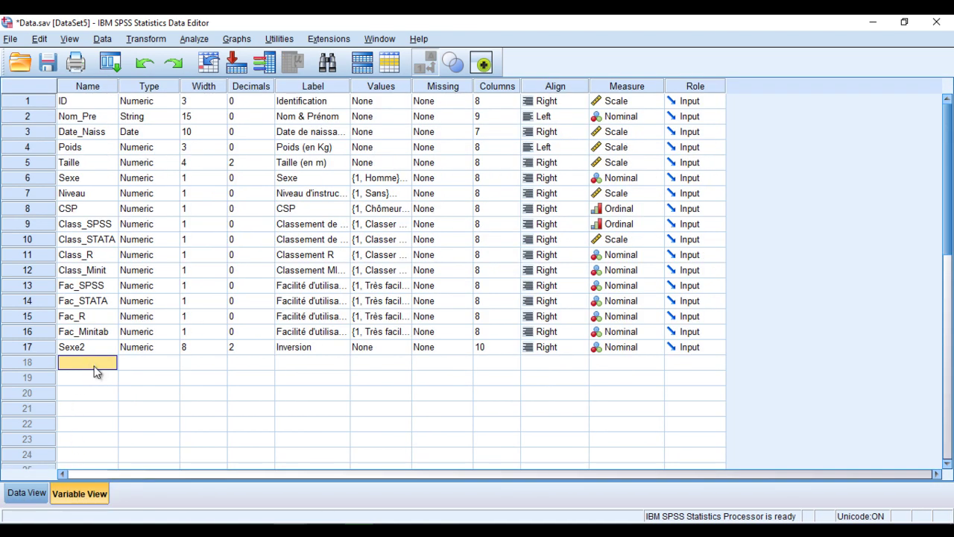
text(Date_auj)
click(167, 365)
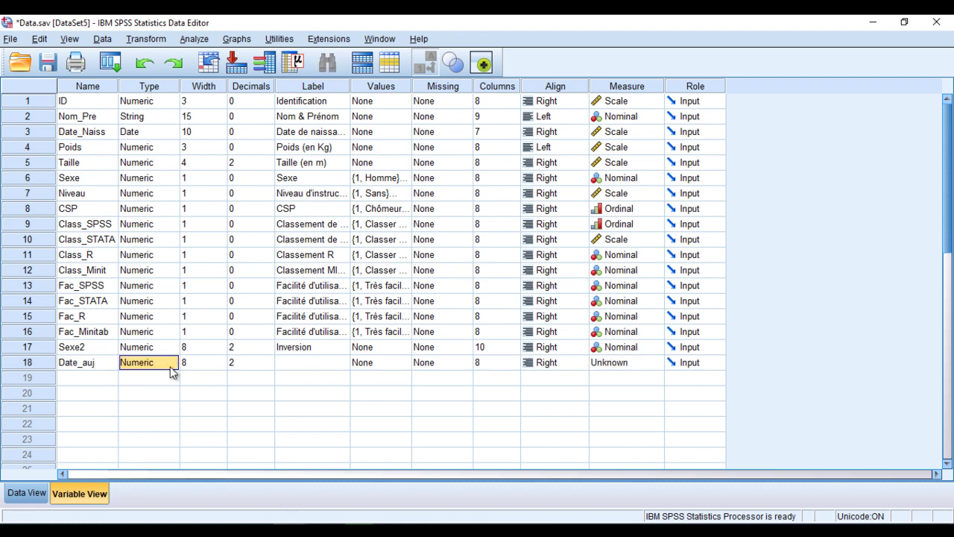
click(173, 364)
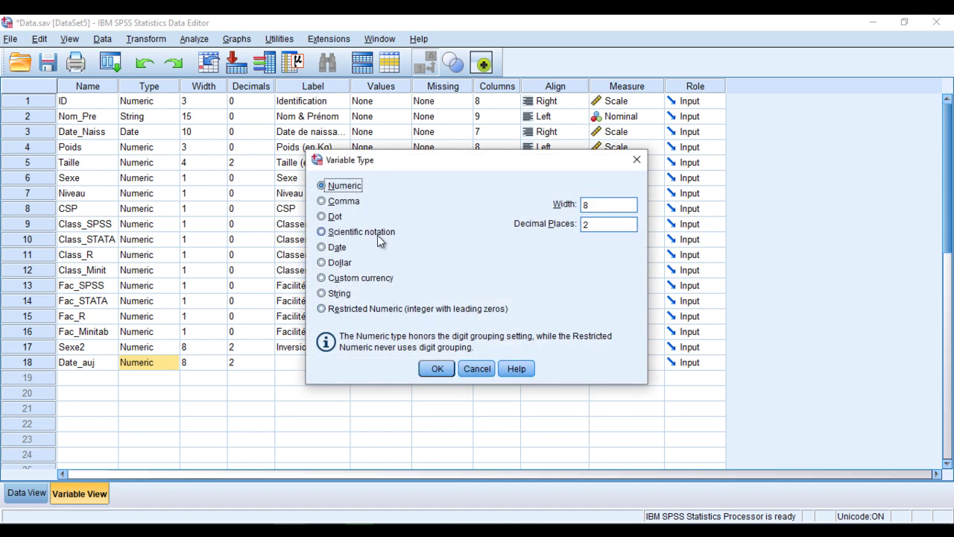
click(335, 248)
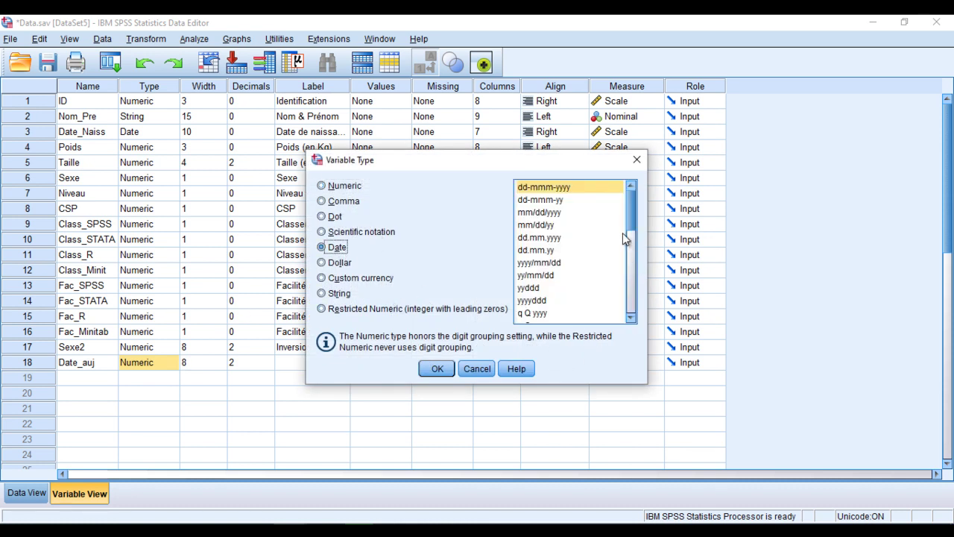
click(550, 213)
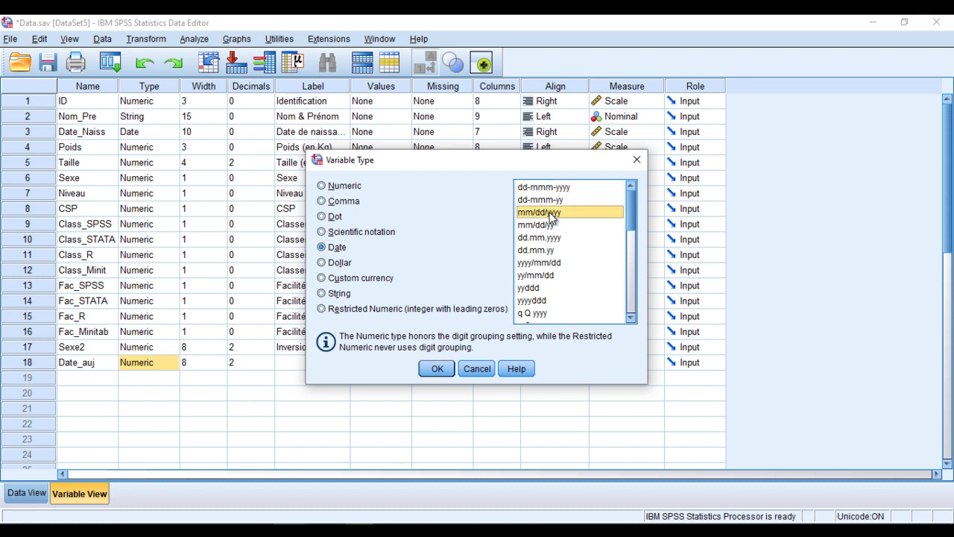
click(540, 237)
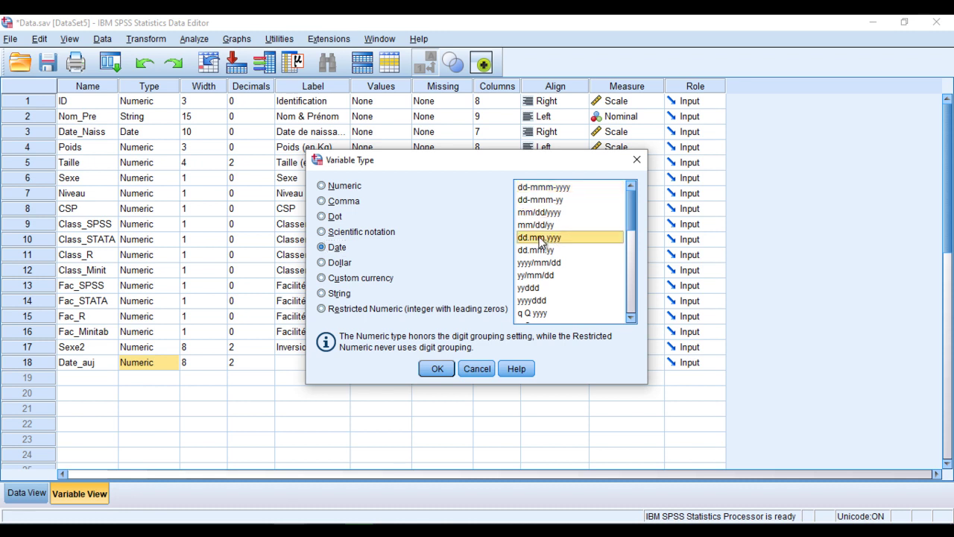
click(437, 370)
click(307, 363)
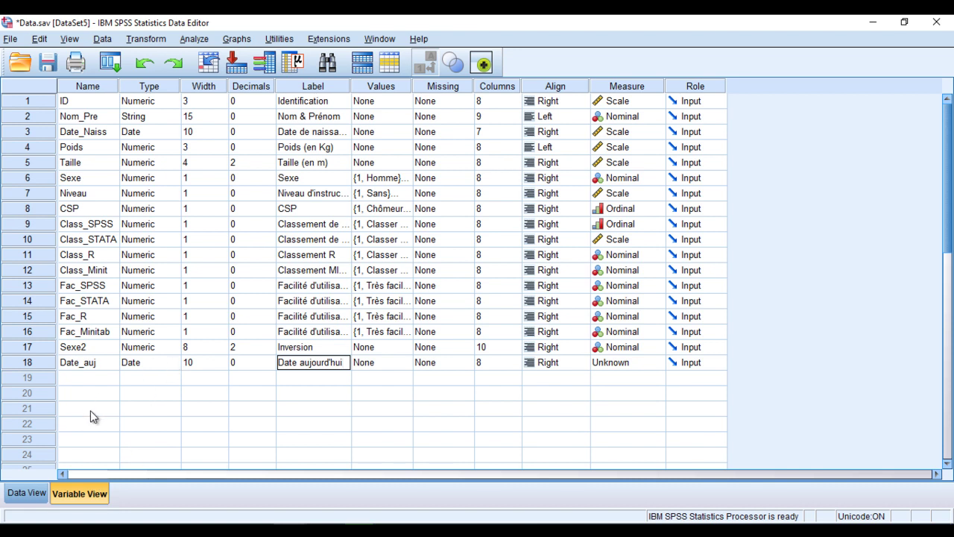
key(Return)
- Enter 22.05.2020 as the Date_auj value of the first case in the data view
click(27, 494)
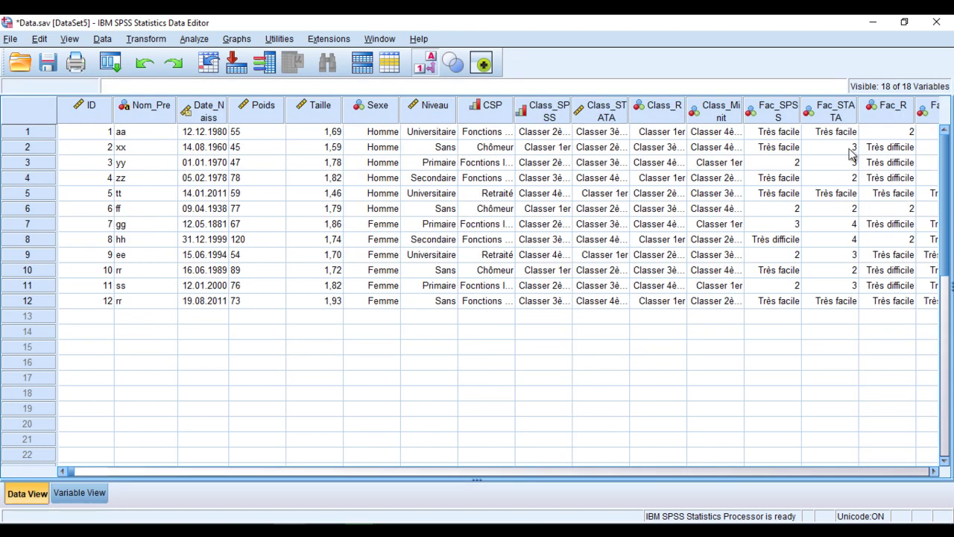
click(453, 471)
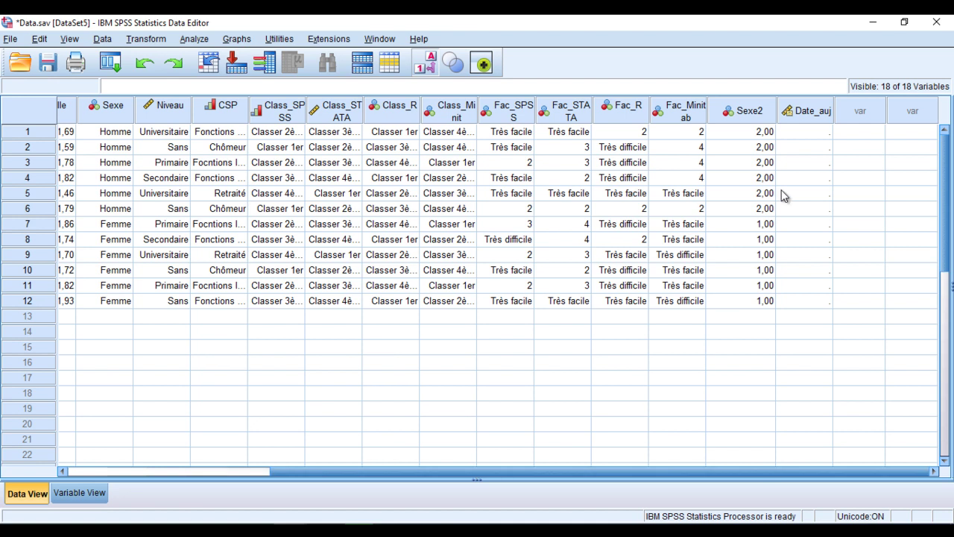
click(809, 132)
text(22.05.2020)
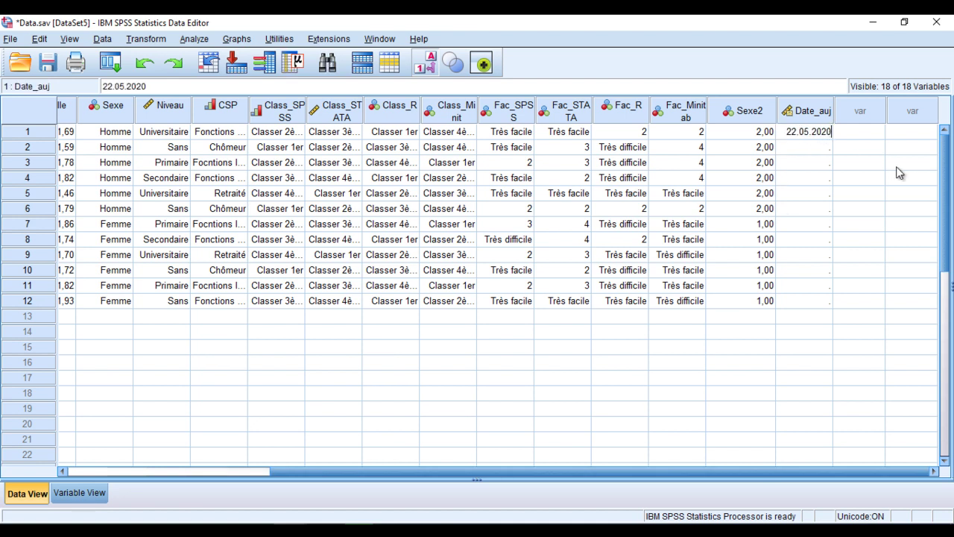
key(Return)
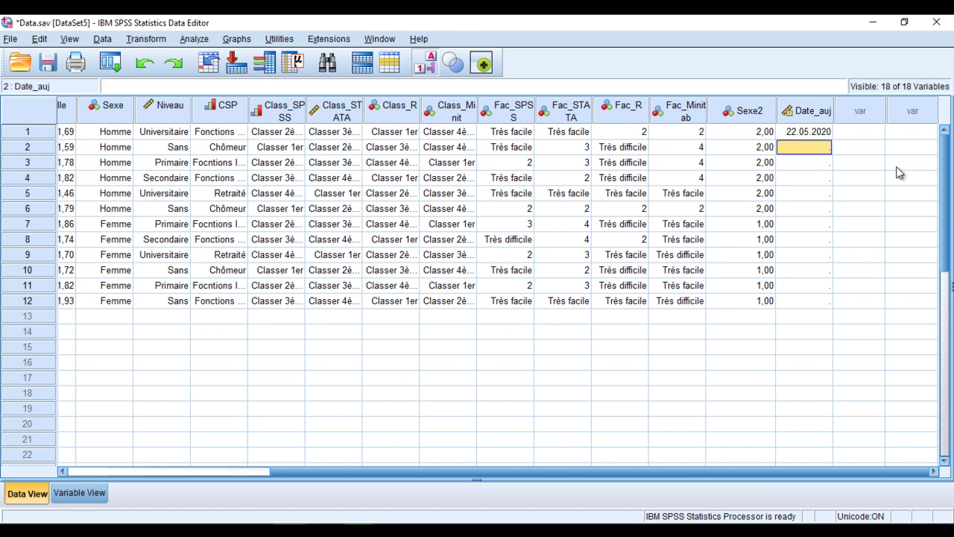
- Copy the first case's Date_auj value into cases 2 through 12
click(814, 135)
right_click(813, 135)
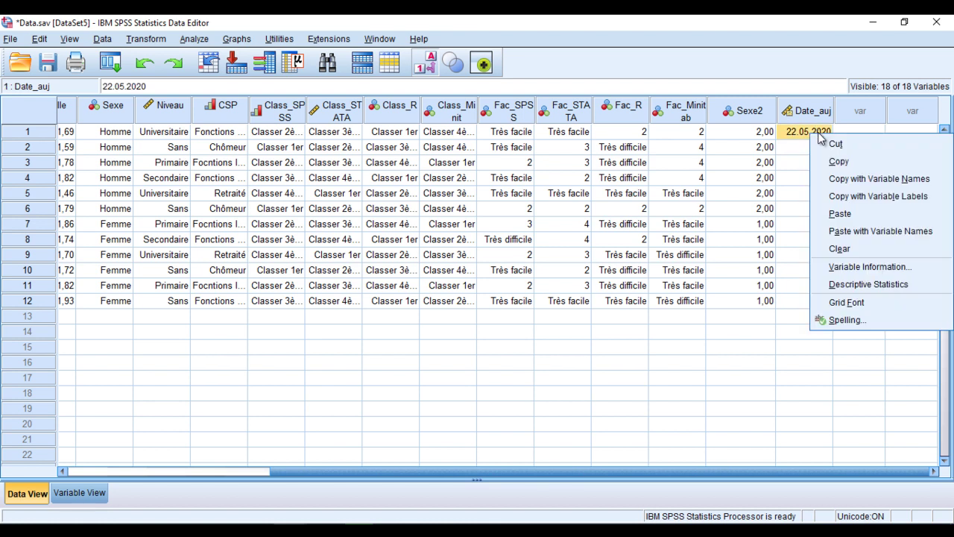
click(839, 161)
right_click(817, 149)
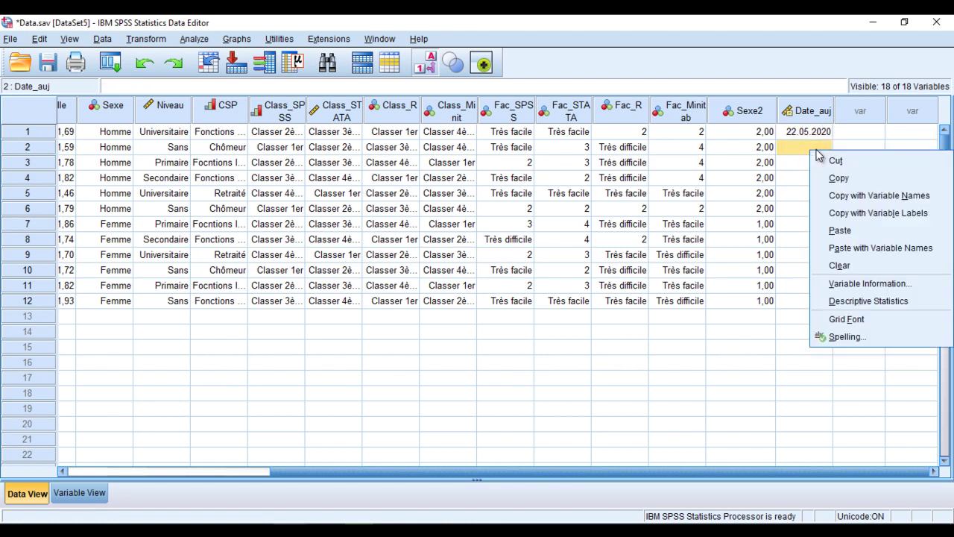
click(841, 230)
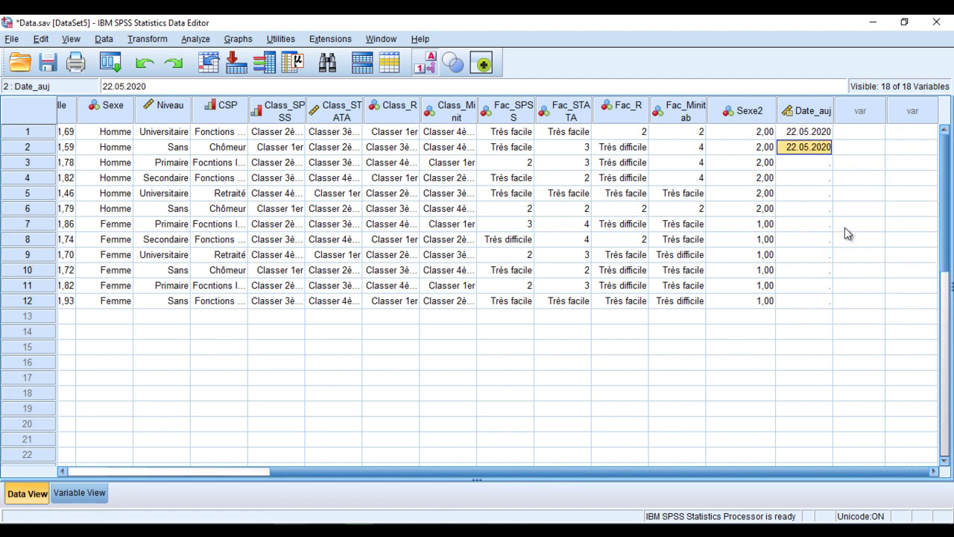
drag(820, 170, 820, 306)
right_click(820, 305)
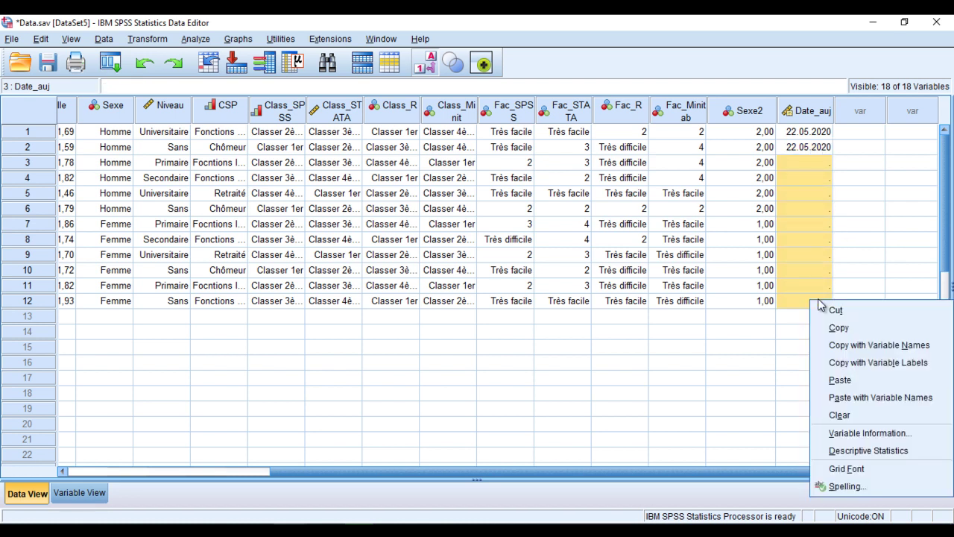
click(841, 380)
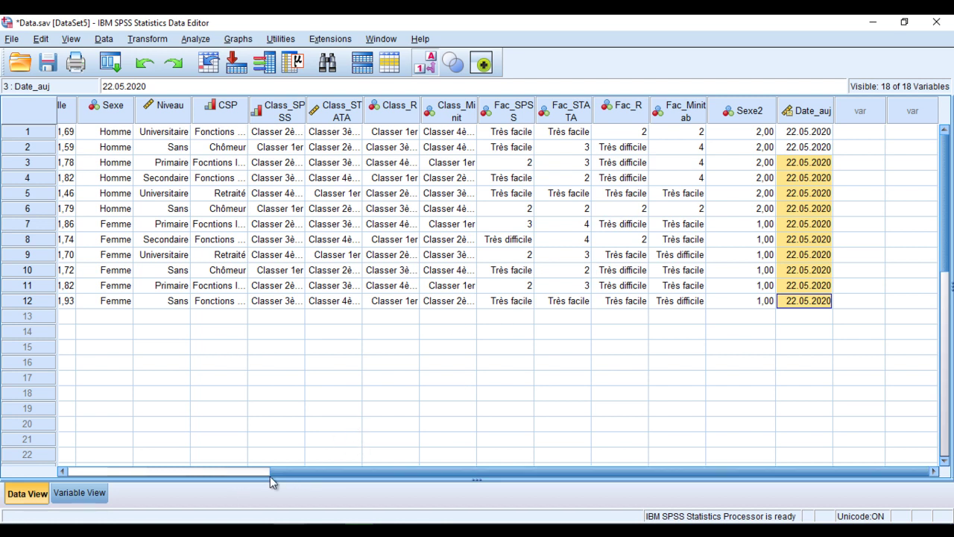
- Start a Compute Variable transformation with Âge as the target variable
click(147, 40)
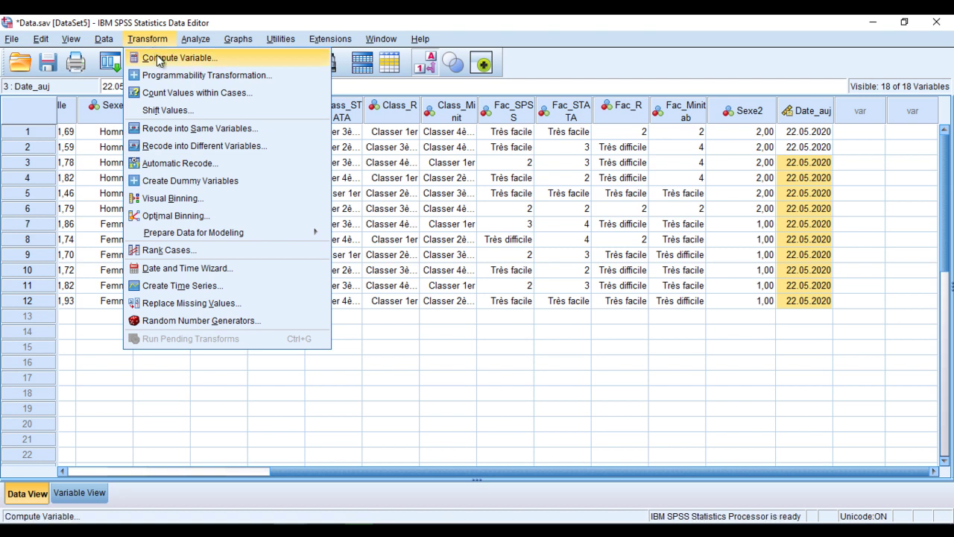
click(160, 59)
drag(392, 84, 420, 82)
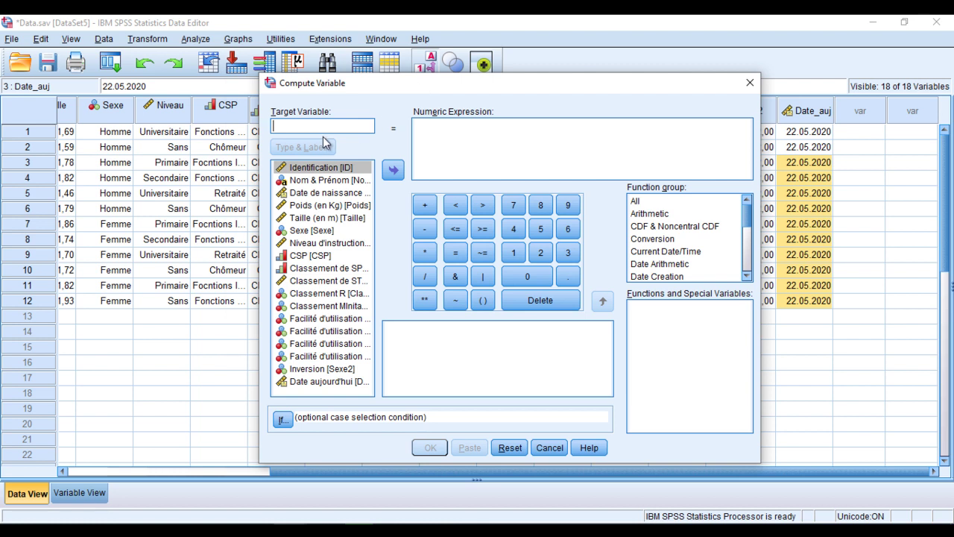
text(A)
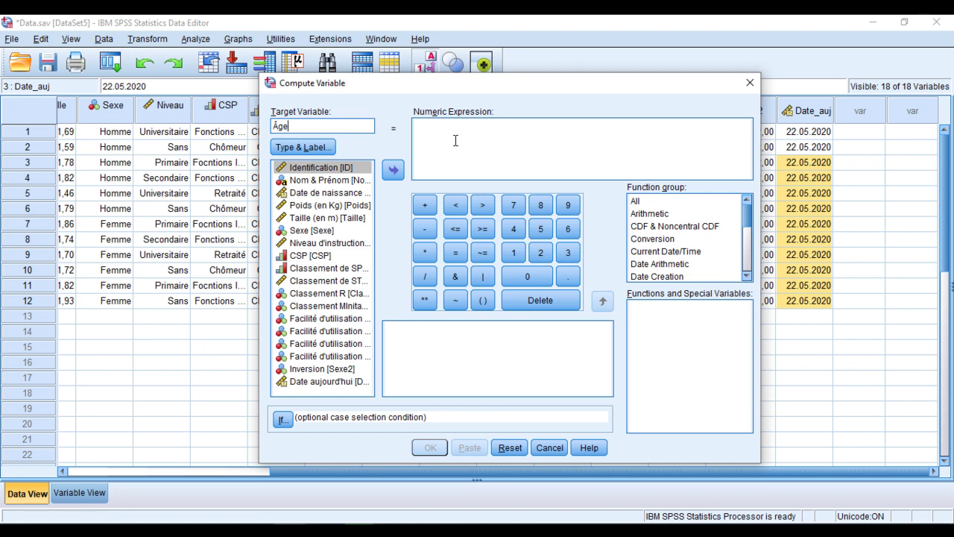
- Insert the Datediff function from the Date Arithmetic group into the numeric expression for Âge
click(470, 135)
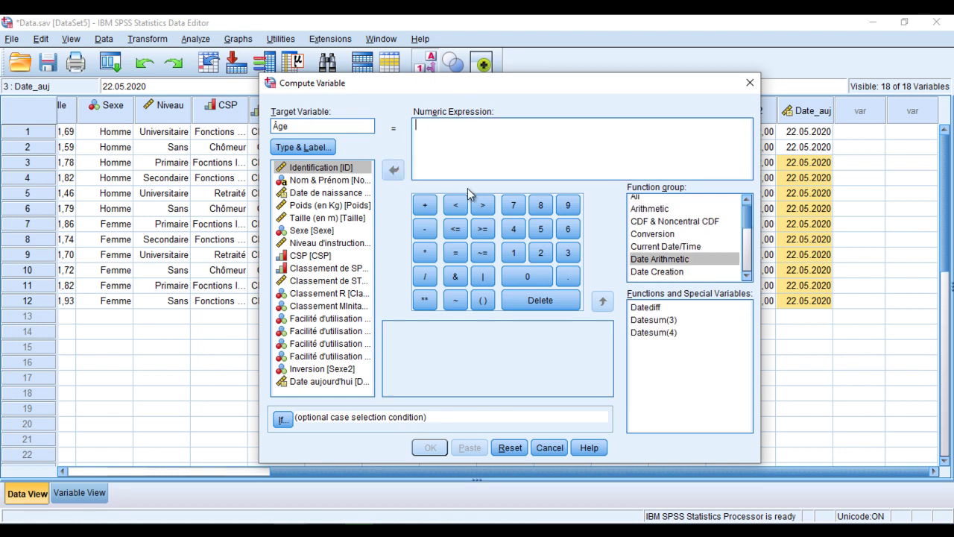
click(662, 259)
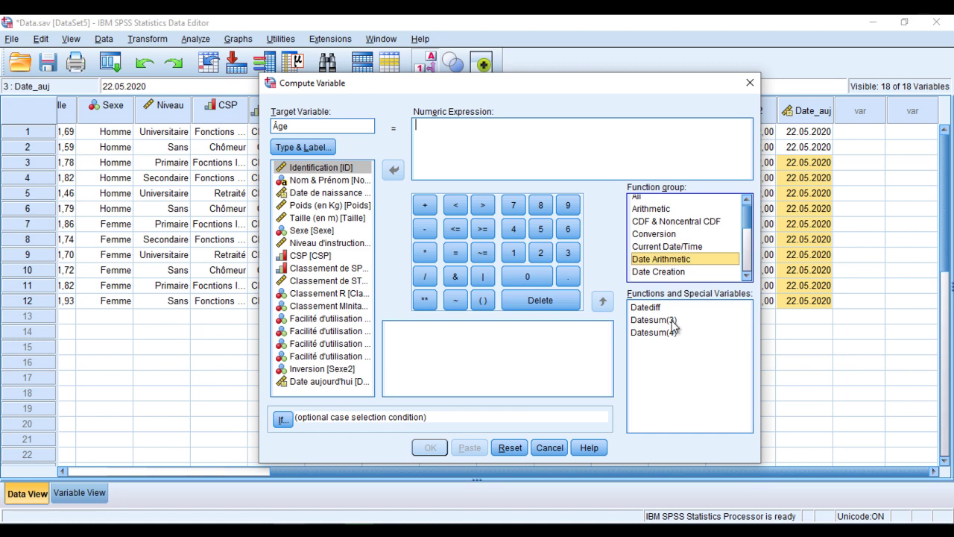
click(649, 307)
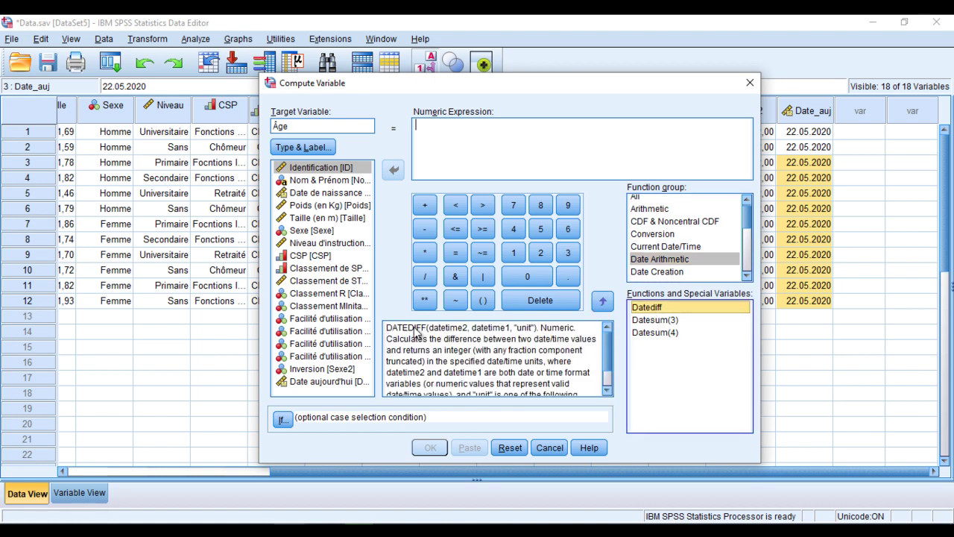
click(602, 302)
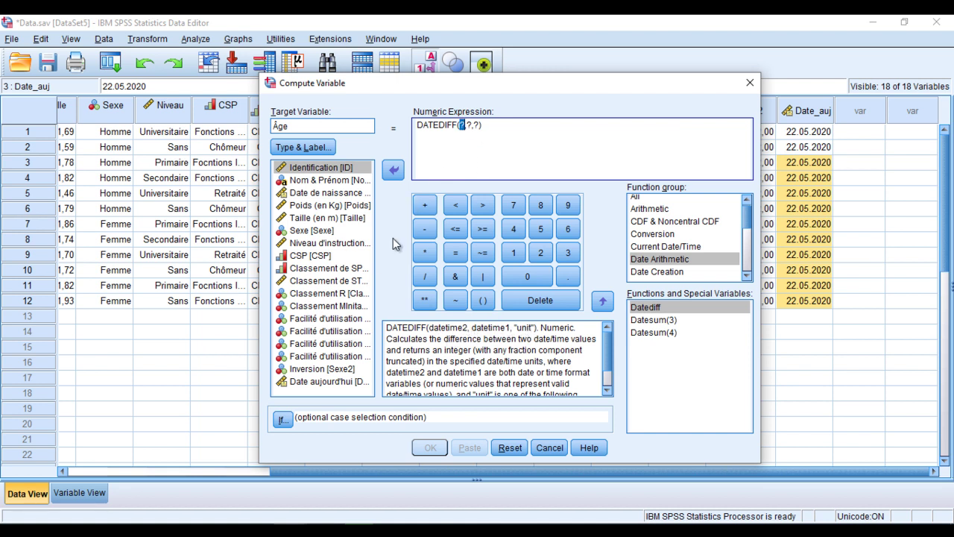
- Fill the DATEDIFF arguments with Date_auj, Date_Naiss and "years", and run the Âge computation
click(347, 381)
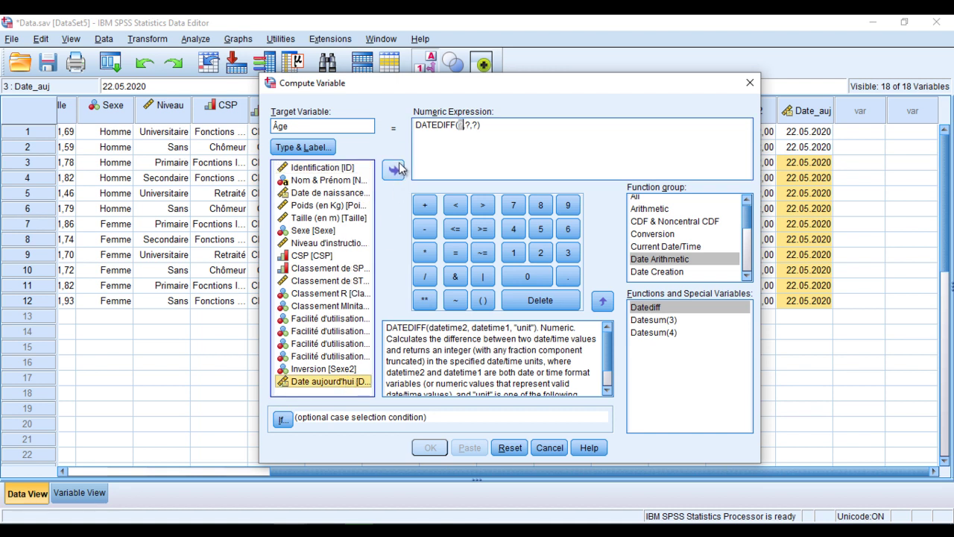
click(394, 170)
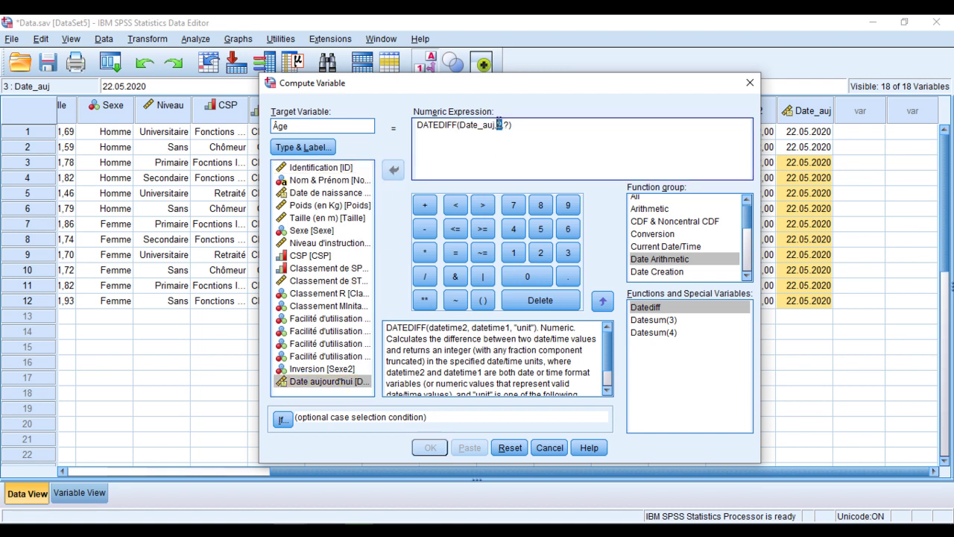
click(320, 195)
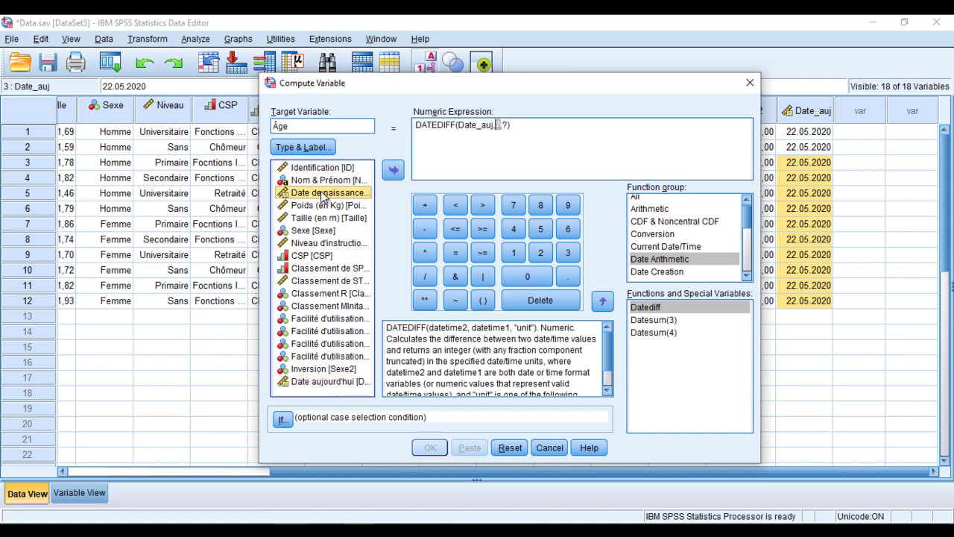
click(394, 170)
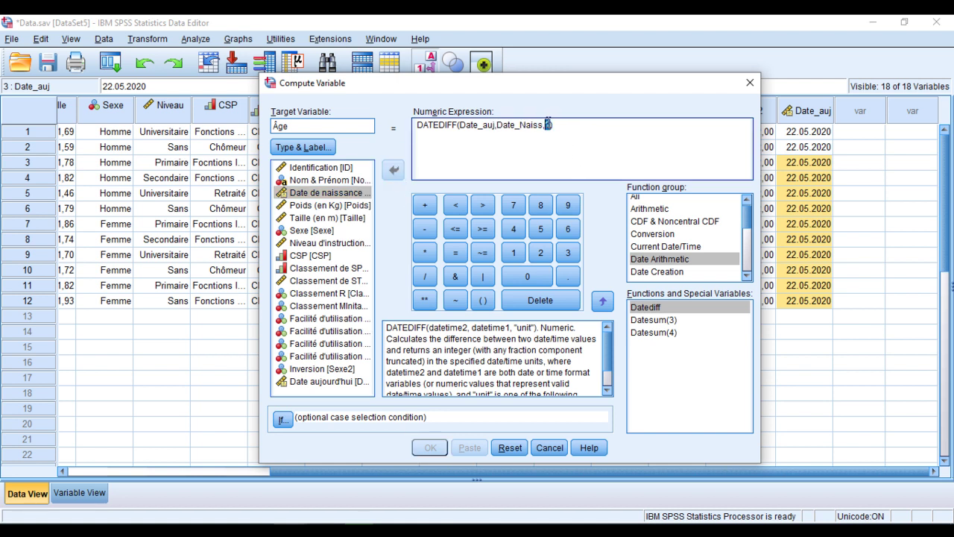
scroll(606, 372, down, 1)
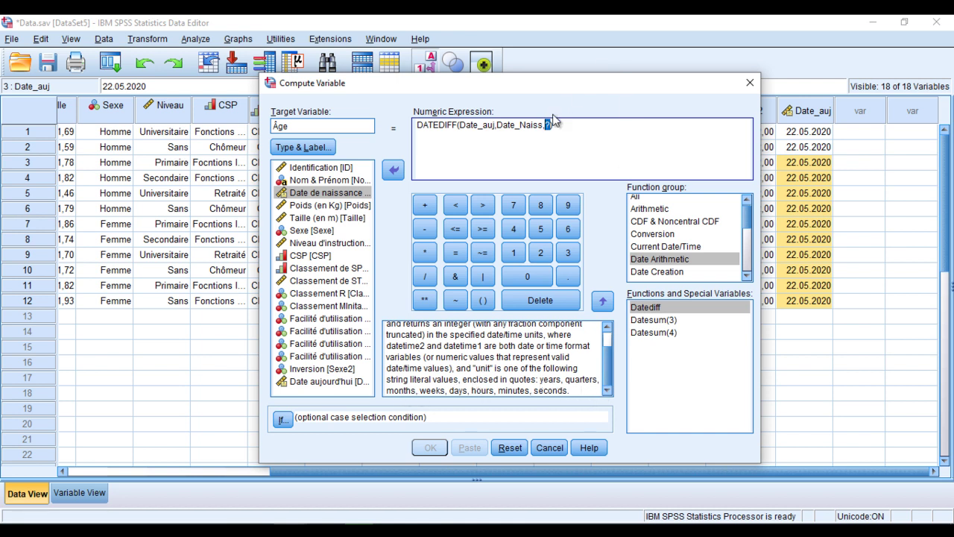
text(')
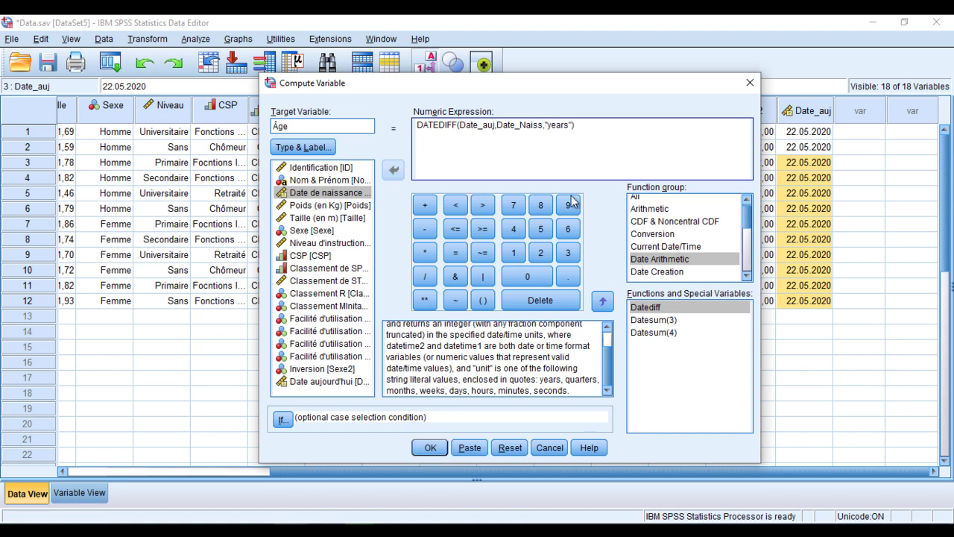
click(431, 448)
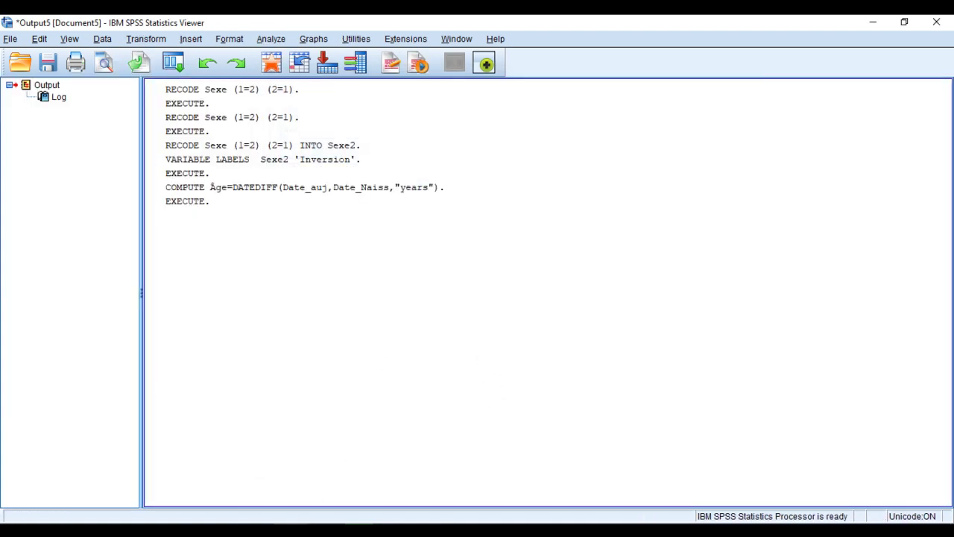
- Return to the data view and examine the Âge values of cases 1 through 12 against their birth dates
click(258, 489)
drag(237, 471, 568, 456)
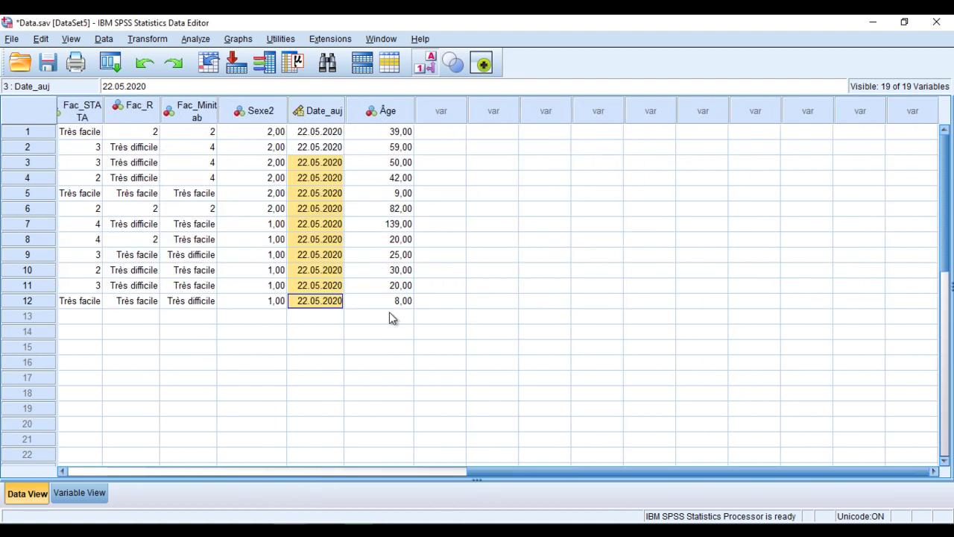
click(410, 132)
click(406, 147)
click(406, 163)
click(407, 179)
click(406, 193)
click(405, 209)
click(401, 228)
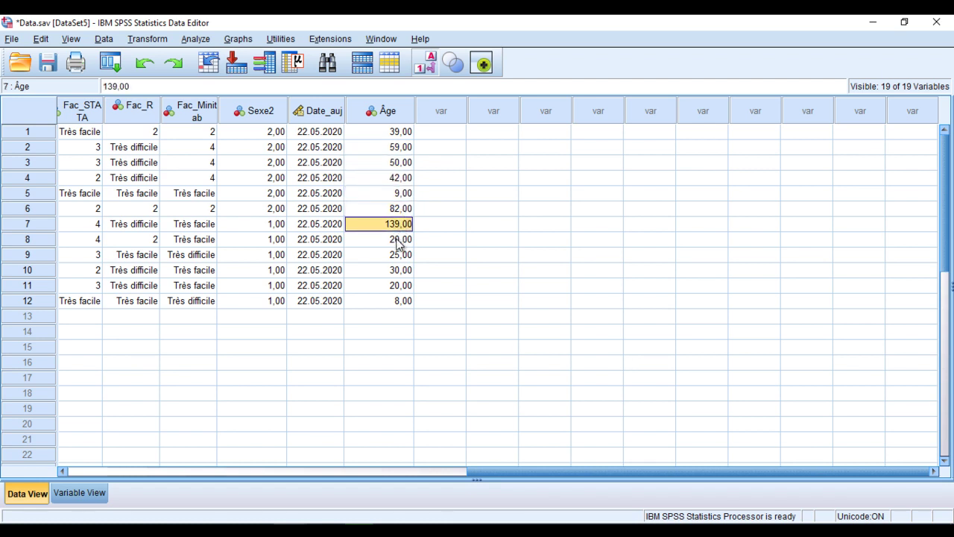
click(400, 242)
click(397, 255)
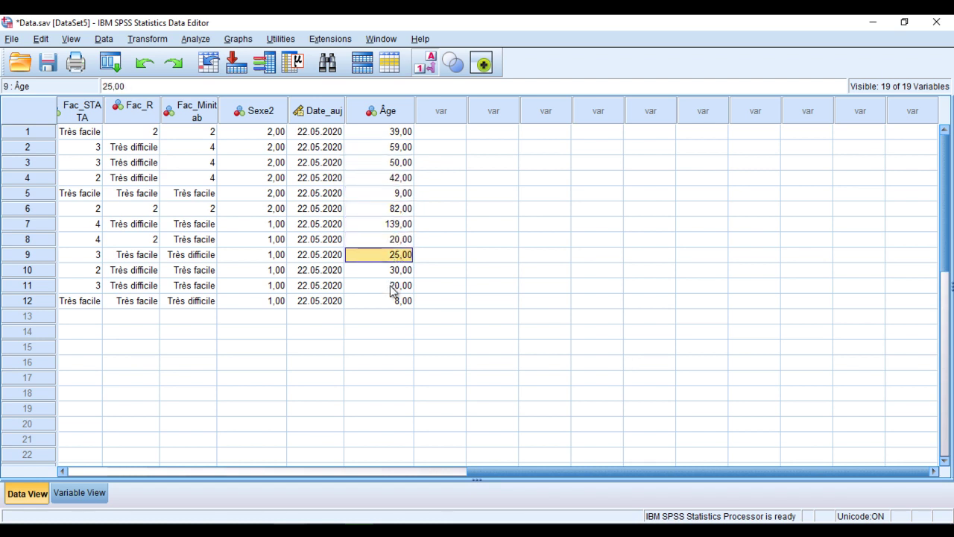
click(401, 269)
click(398, 286)
click(400, 302)
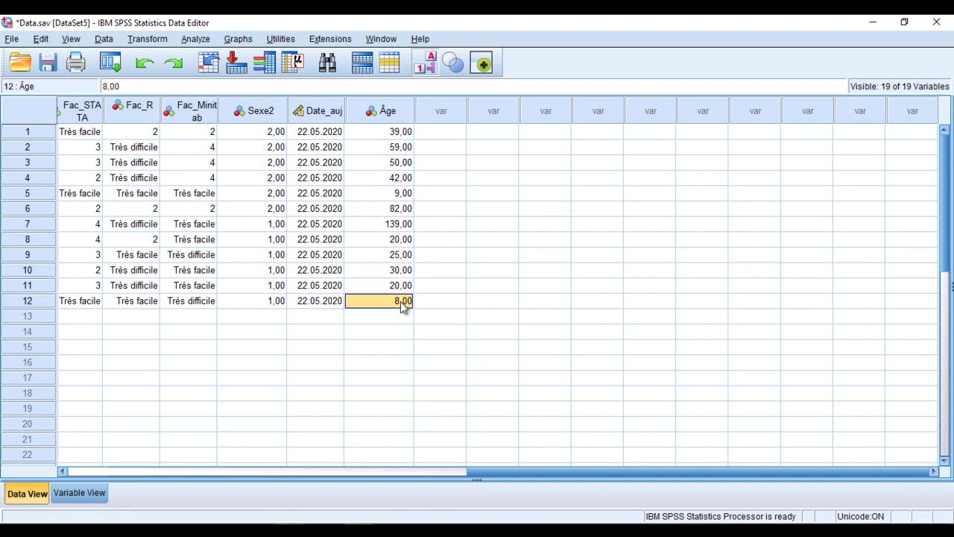
drag(470, 472, 114, 468)
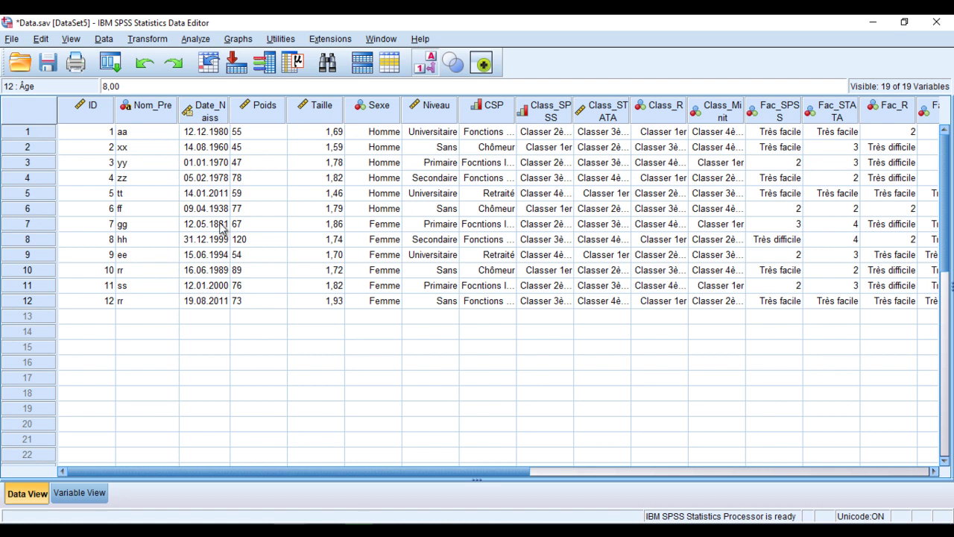
drag(228, 468, 552, 470)
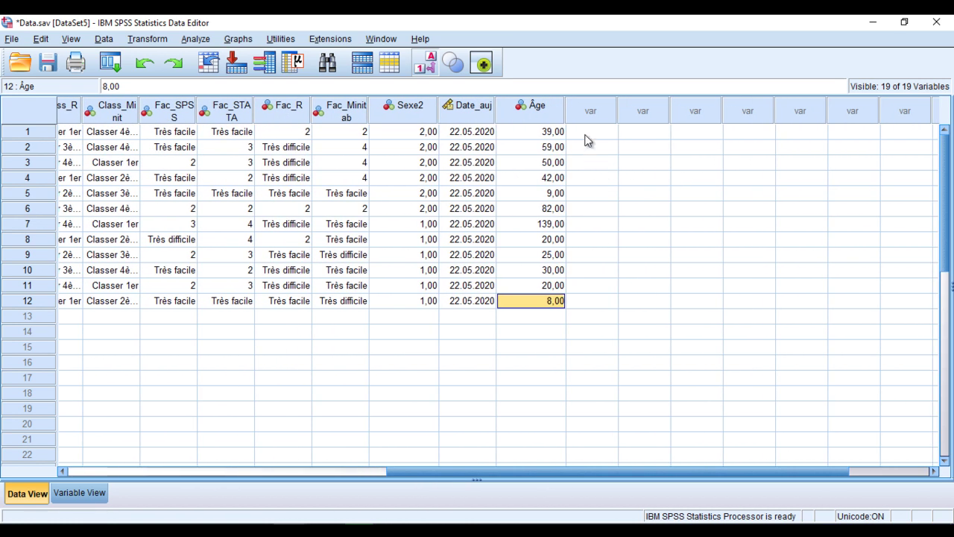
- Compute a variable Âge_m as DATEDIFF(Date_auj,Date_Naiss,"months") and return to the data view
click(586, 133)
click(145, 39)
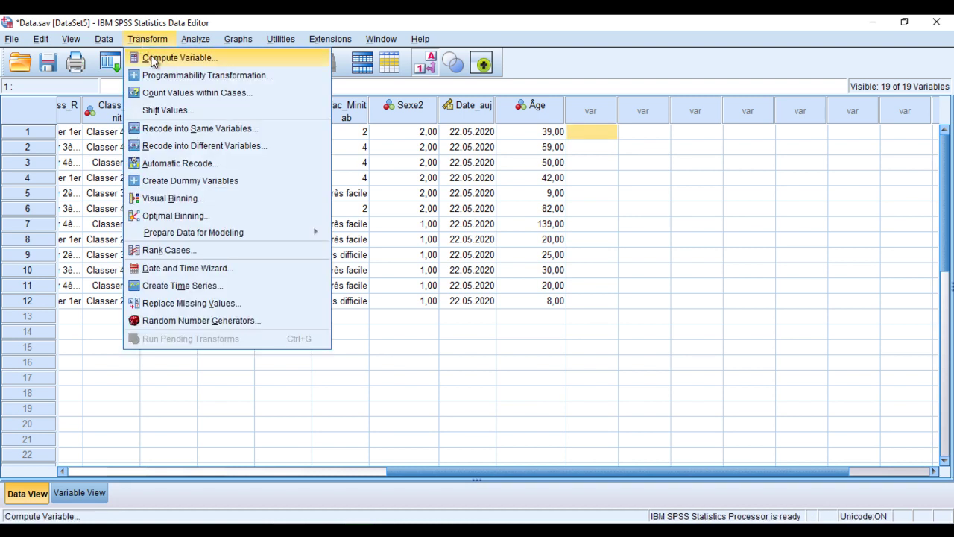
click(157, 58)
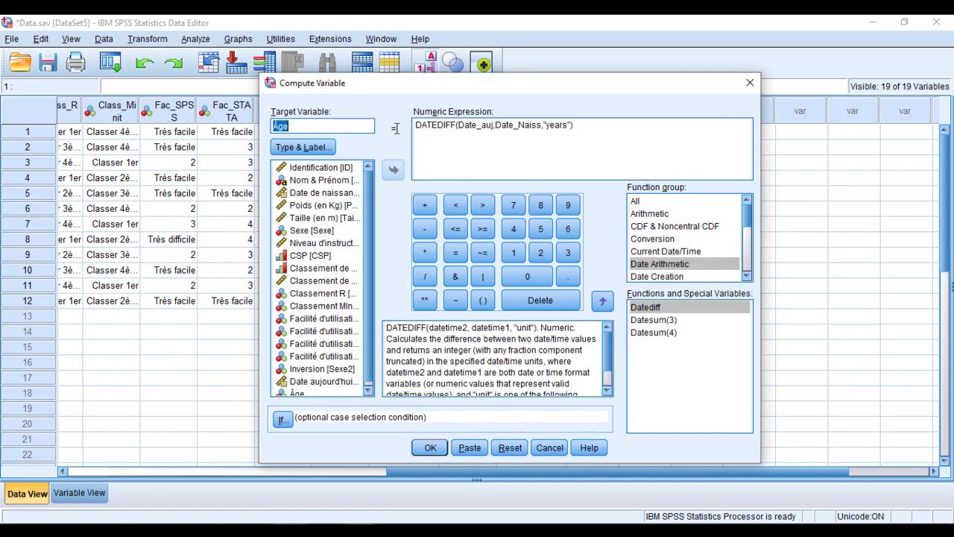
click(303, 127)
double_click(559, 126)
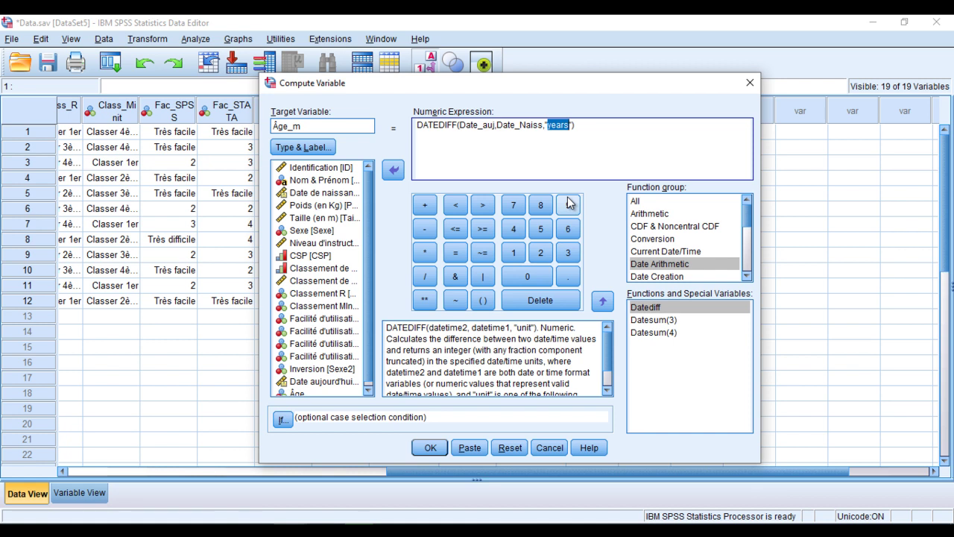
text(moths)
scroll(605, 349, down, 2)
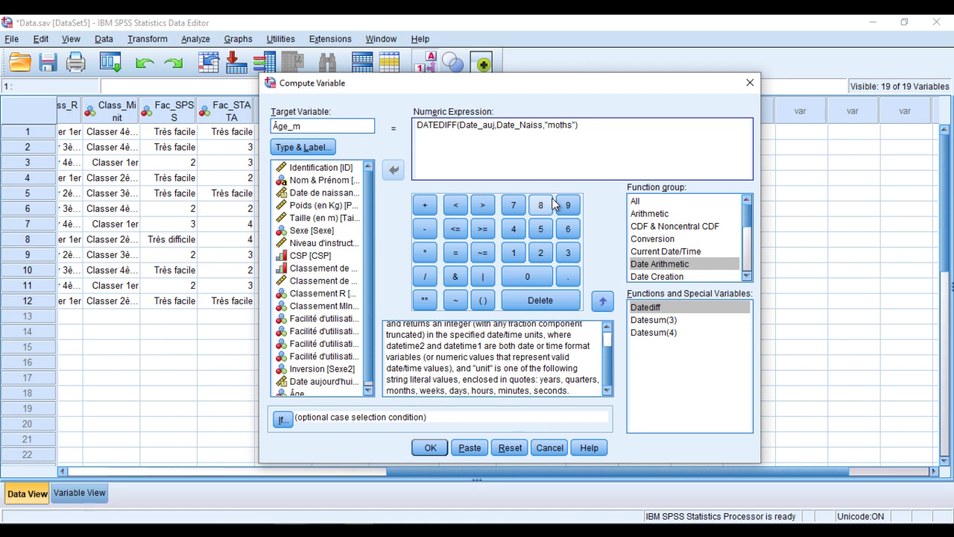
text(n)
click(429, 448)
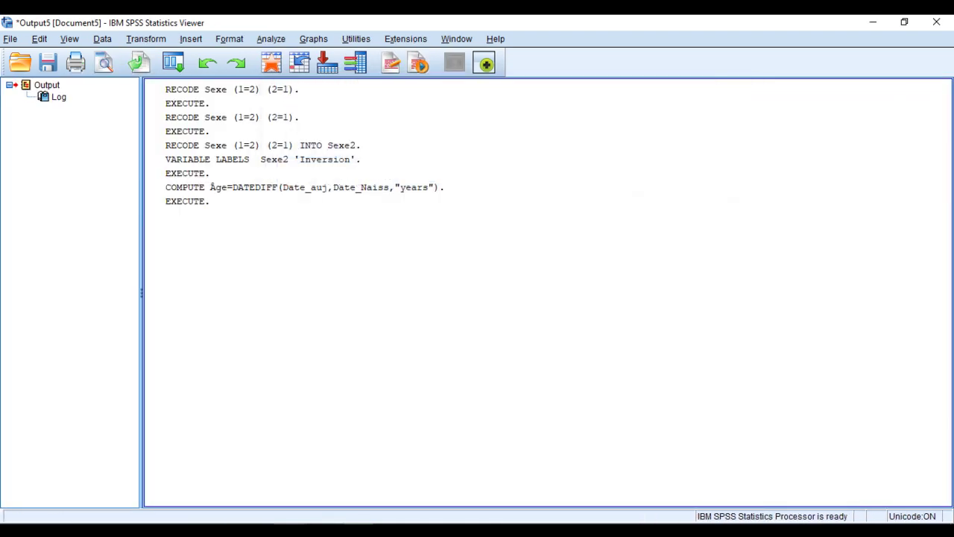
mouse_move(290, 531)
click(188, 483)
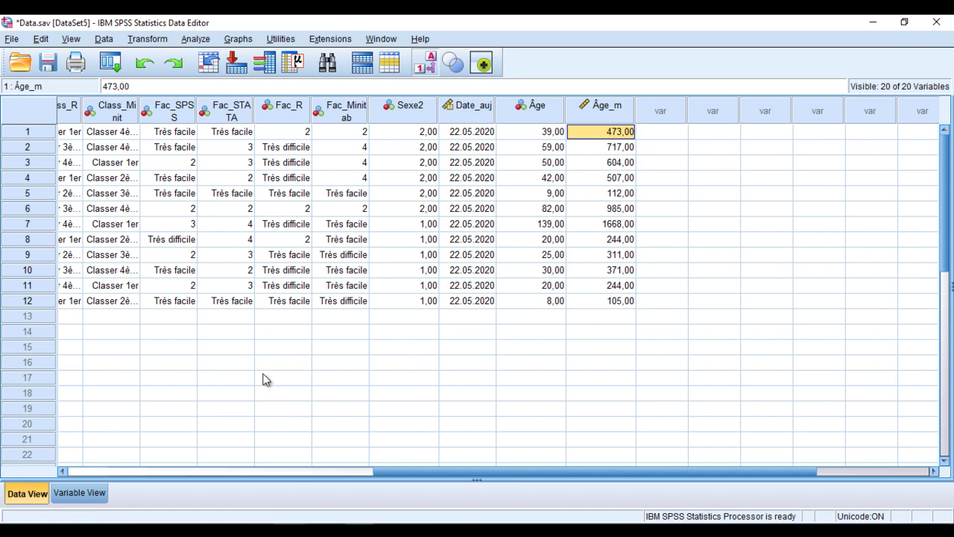
- Start a Recode into Different Variables and replace Sexe with Taille as the input variable
click(226, 362)
drag(400, 472, 310, 478)
click(307, 472)
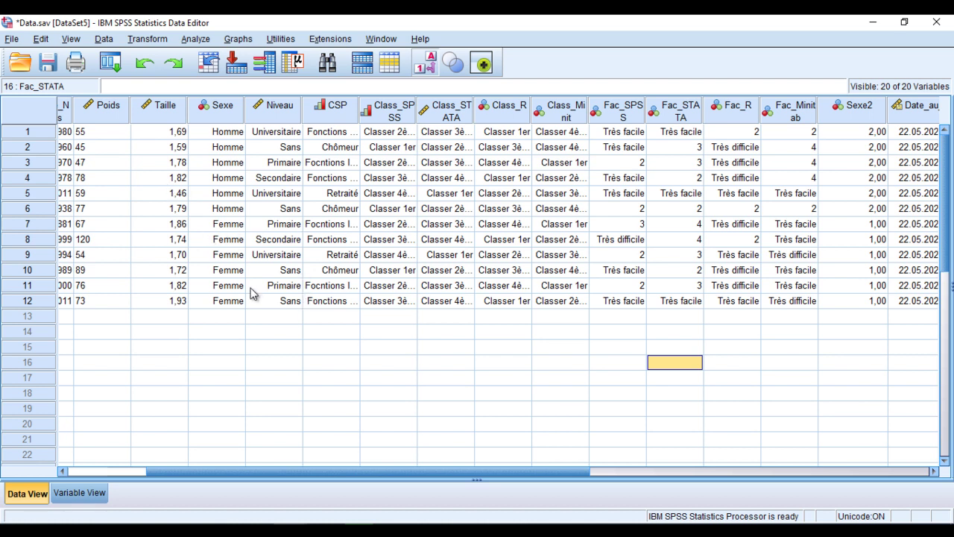
drag(302, 473, 481, 473)
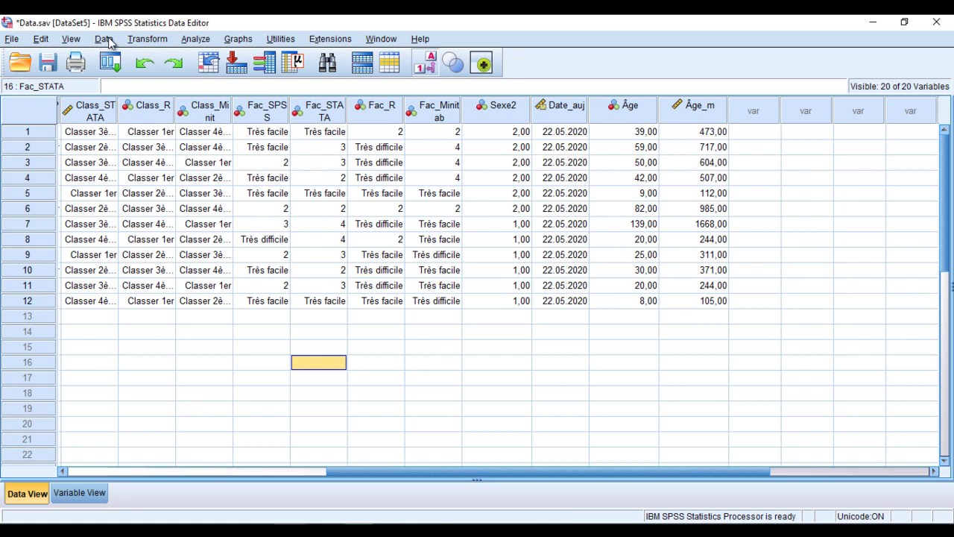
click(146, 41)
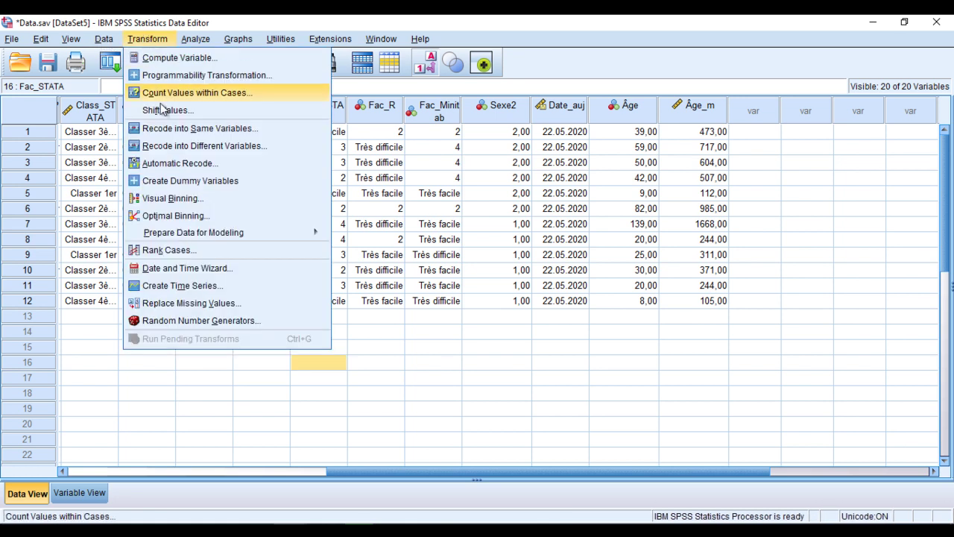
click(185, 147)
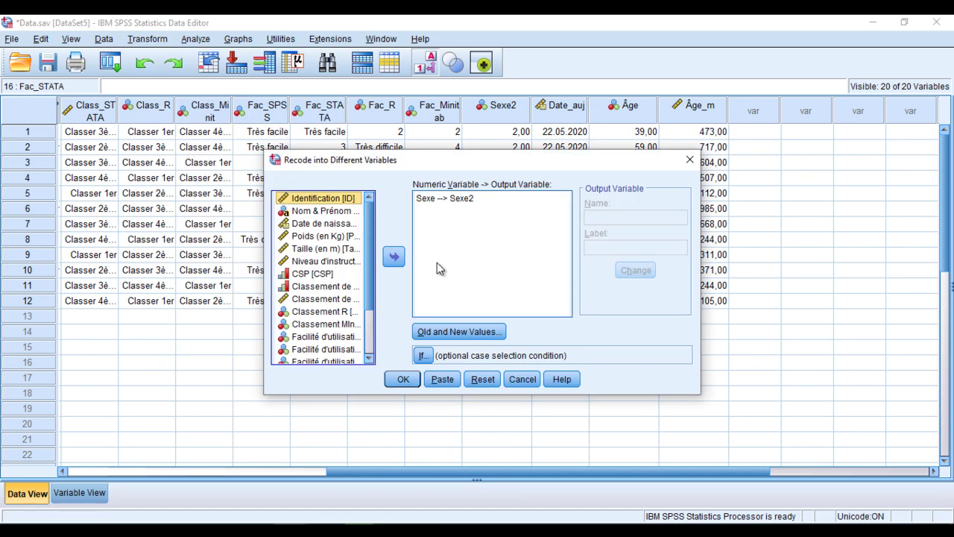
click(447, 200)
click(394, 257)
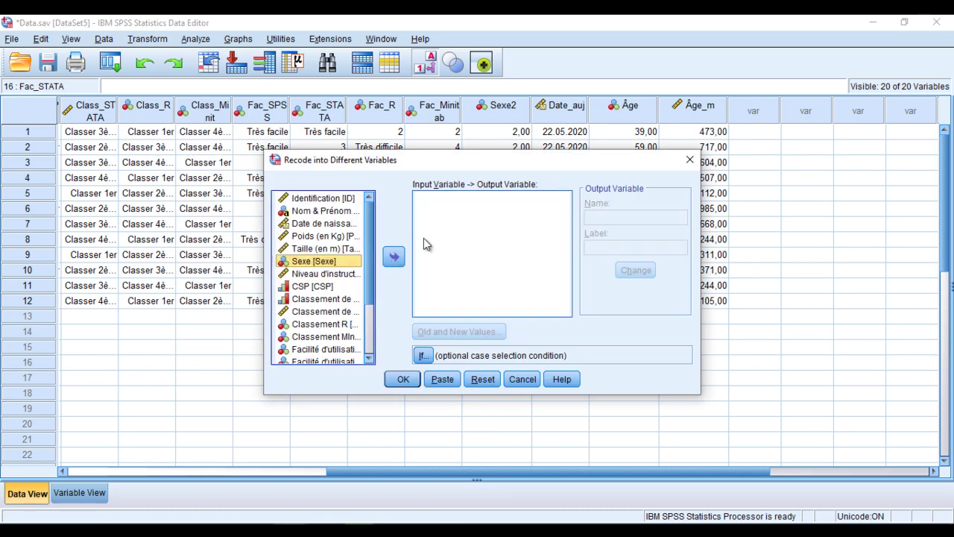
mouse_move(369, 271)
mouse_down()
mouse_move(367, 284)
mouse_move(371, 267)
mouse_up()
click(314, 251)
click(394, 257)
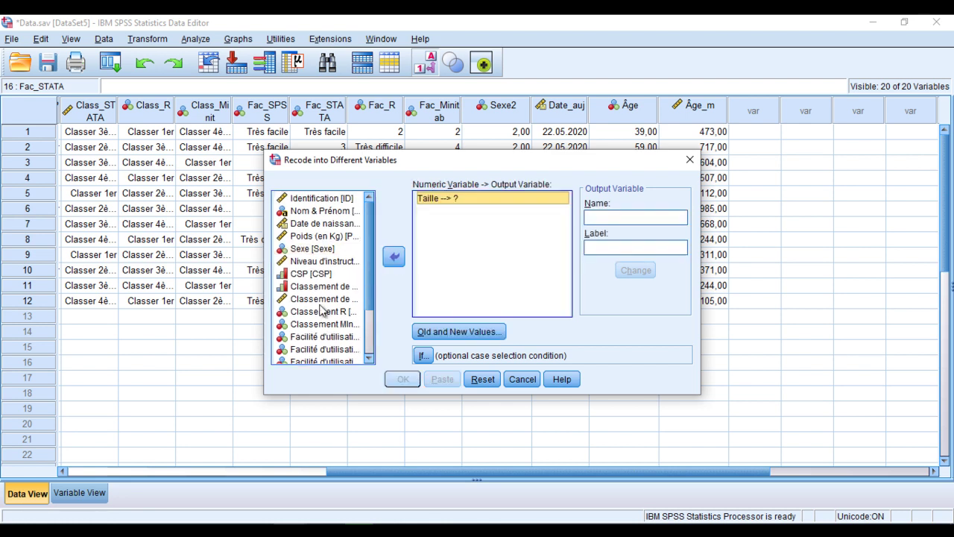
- Assign the output variable name Class_tail and the label Classe des tailles to the Taille recode
click(597, 217)
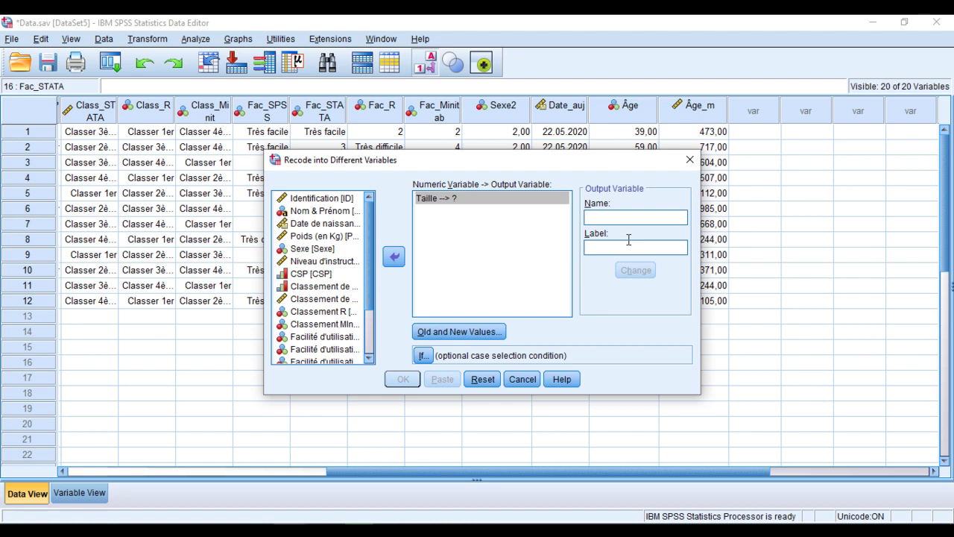
text(Classe des tailles)
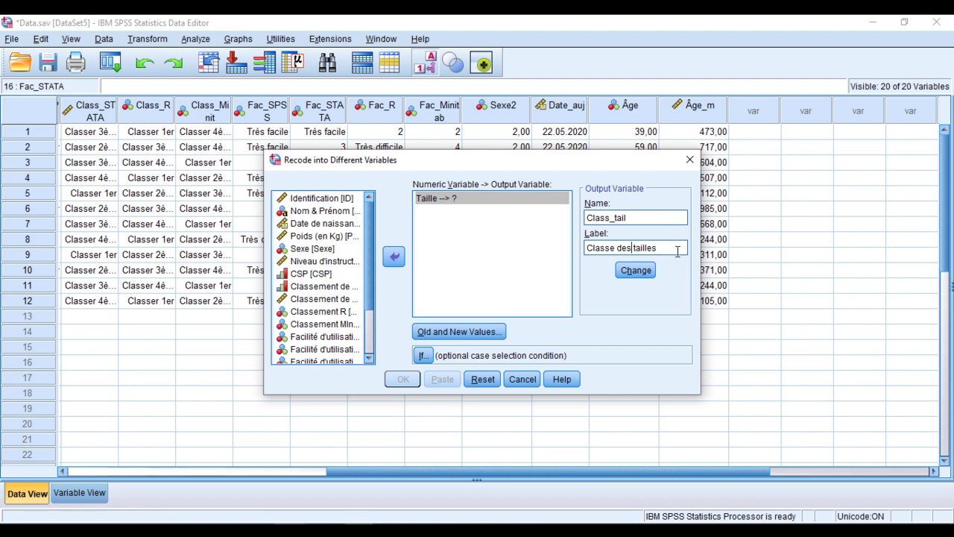
click(640, 272)
- Remove the leftover old-to-new value mappings from the recode definition
click(502, 334)
click(493, 312)
click(542, 253)
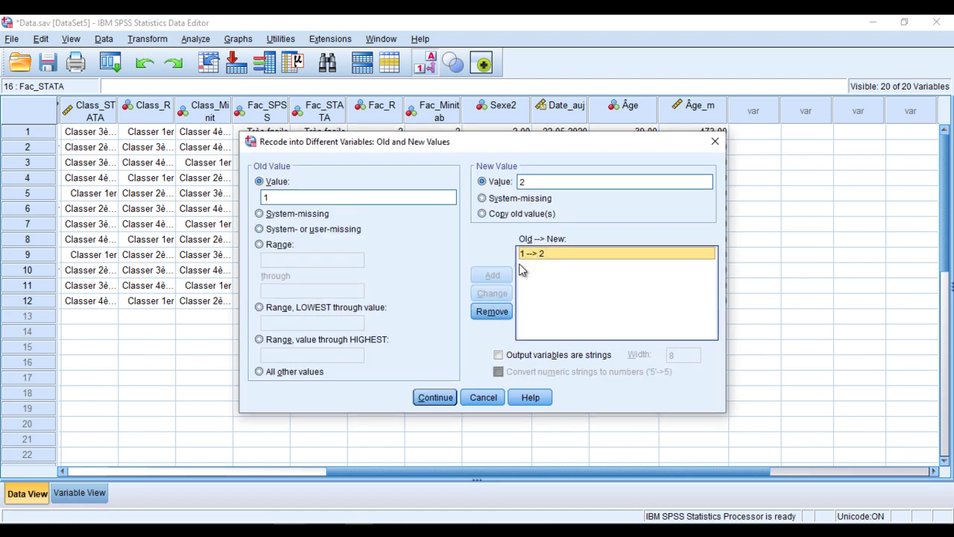
click(493, 311)
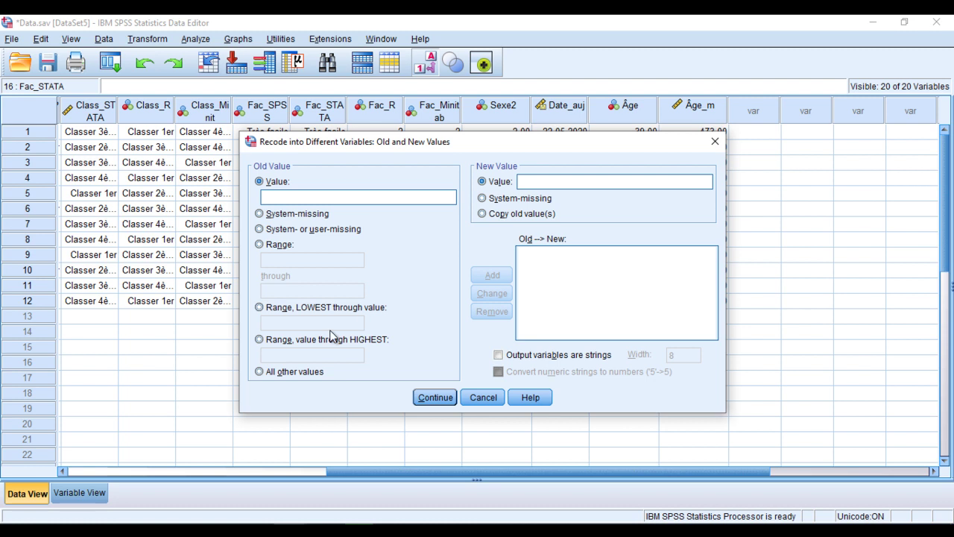
- Add a recode rule that maps the range from lowest through 1,70 to the new value 1
click(280, 308)
click(296, 324)
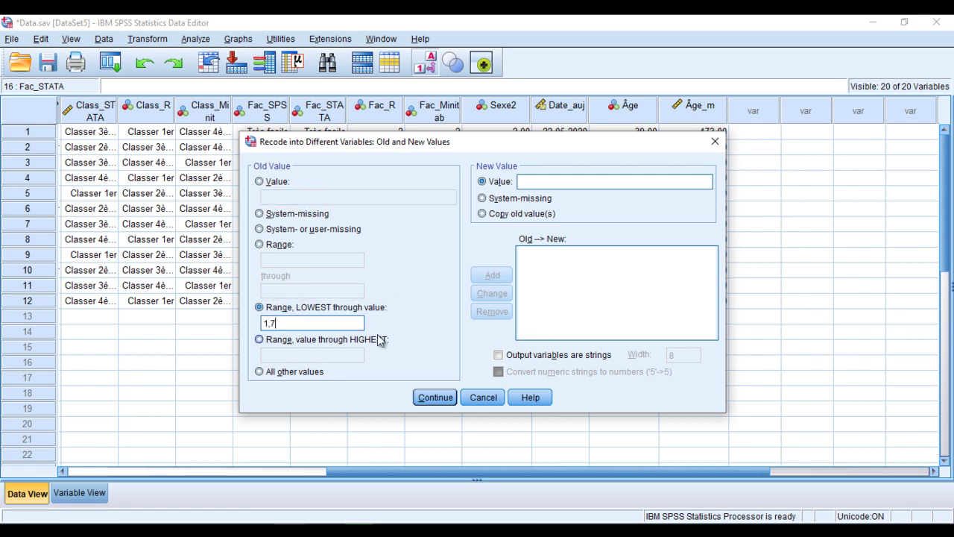
click(545, 181)
text(1)
click(482, 274)
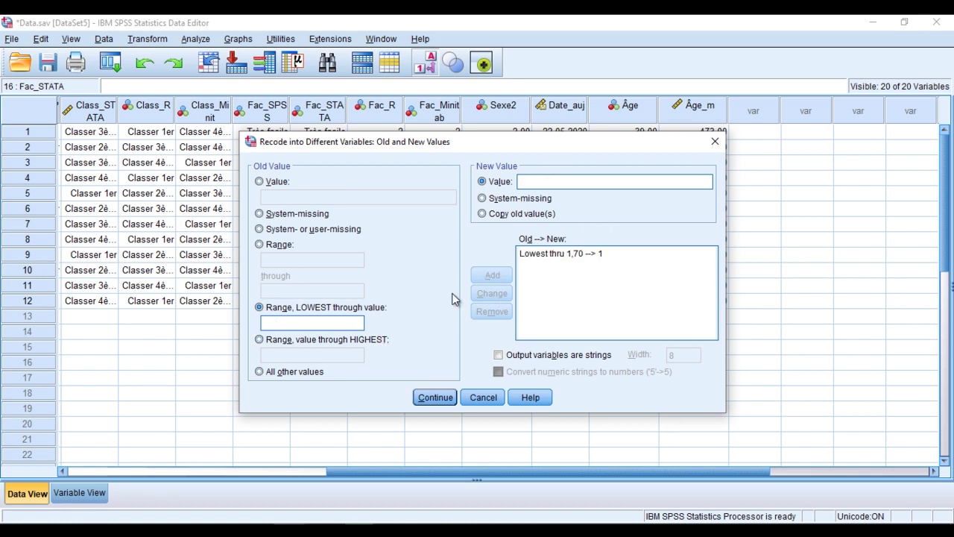
- Add a recode rule that maps the range from 1,70 through highest to the new value 2
click(323, 341)
click(276, 356)
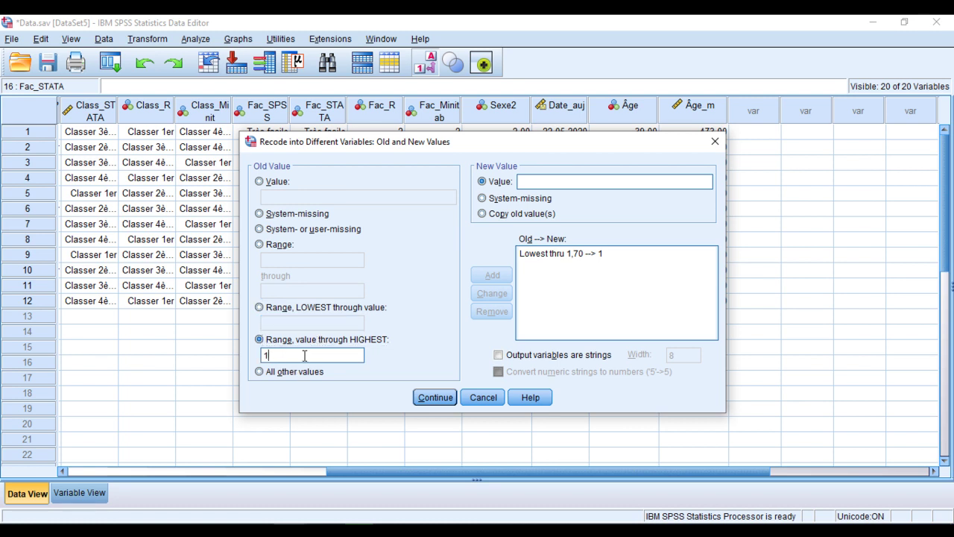
text(1,70)
click(548, 181)
text(2)
click(492, 275)
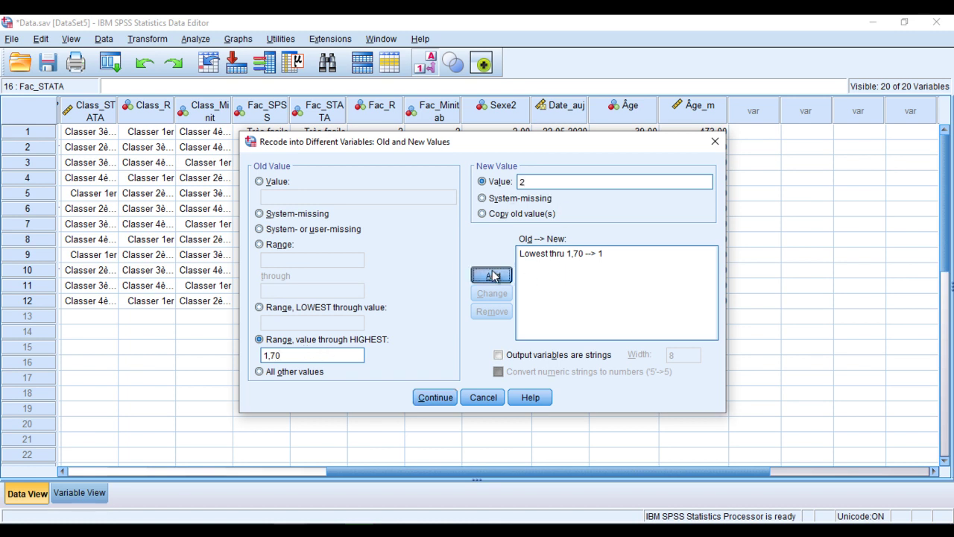
- Run the Taille recode and return to the dataset to view the Class_tail column
click(430, 397)
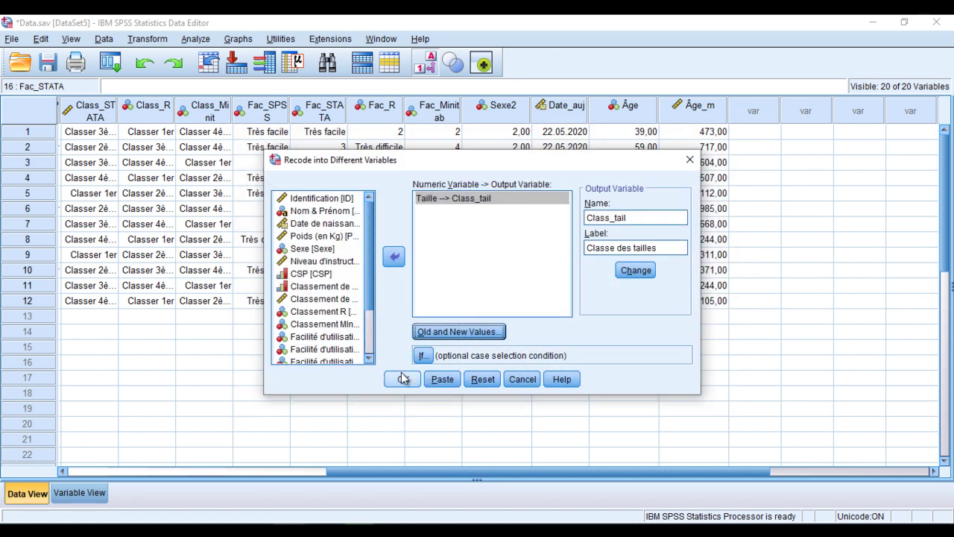
click(402, 379)
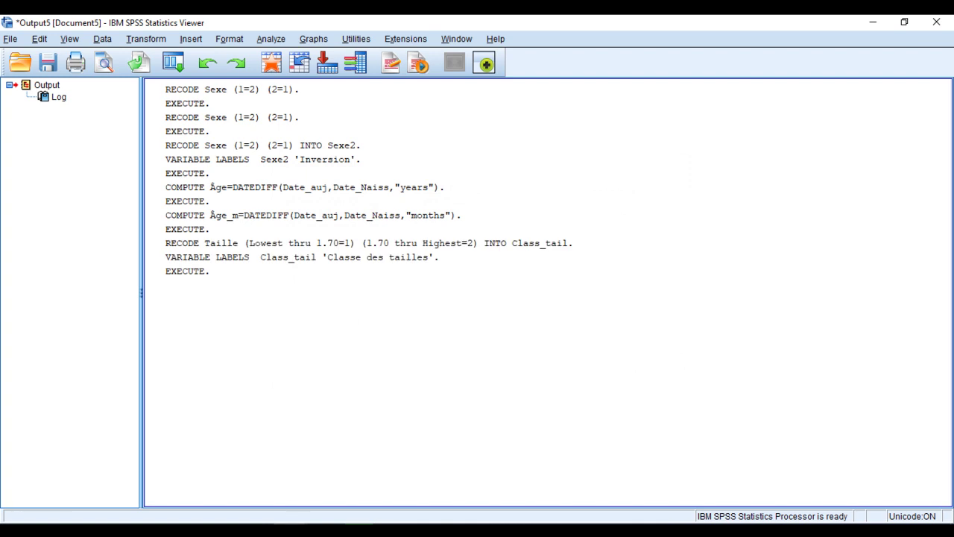
click(211, 460)
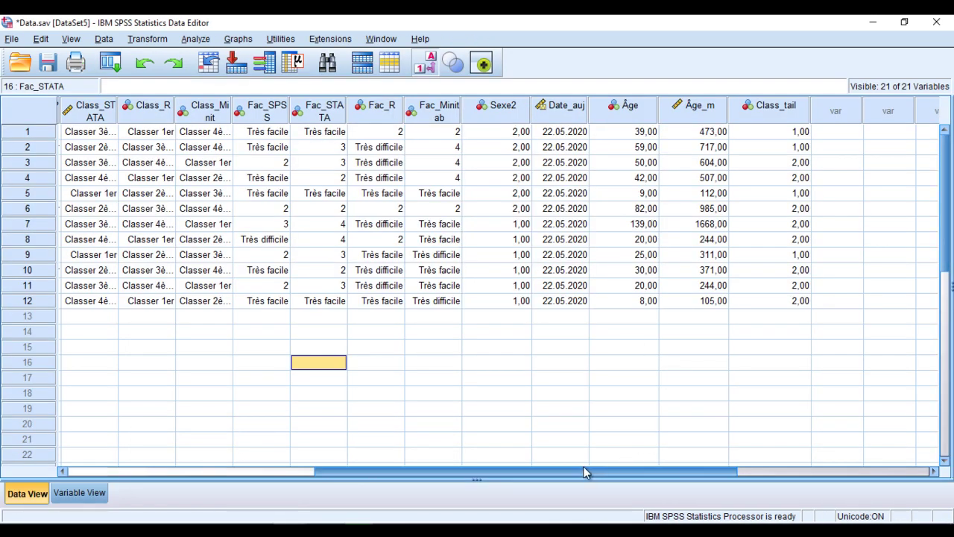
drag(584, 472, 598, 472)
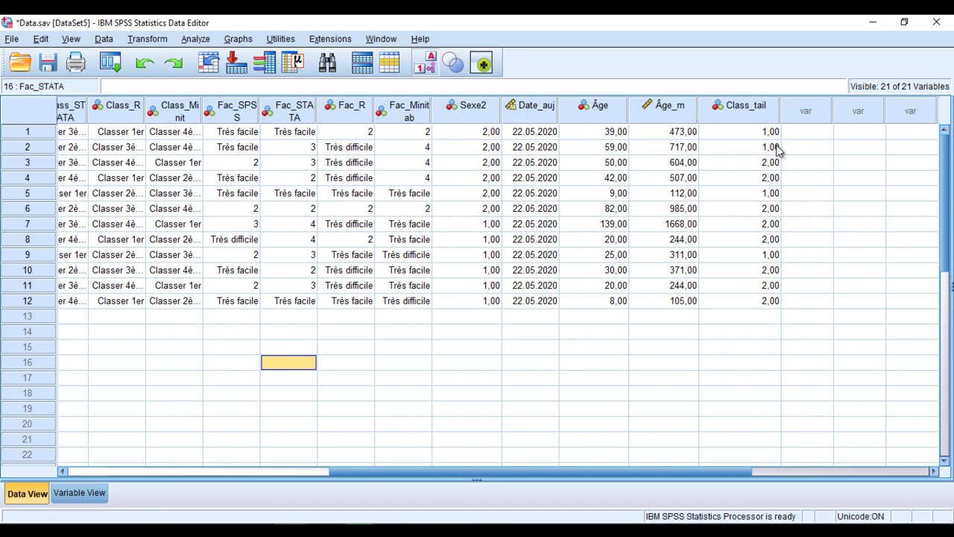
- Open the value labels of Class_tail in the variable definitions and label value 1 as "inf 1.70"
click(80, 493)
click(403, 409)
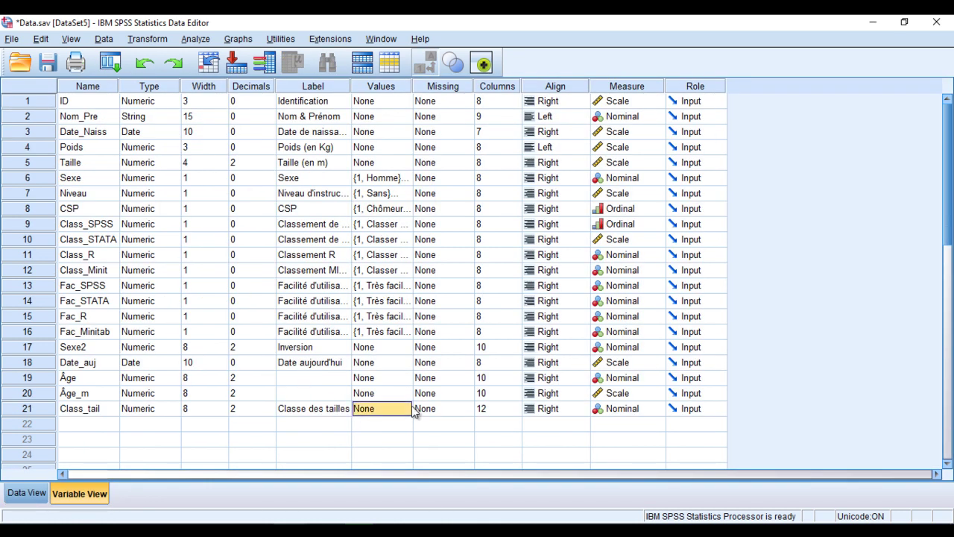
click(404, 409)
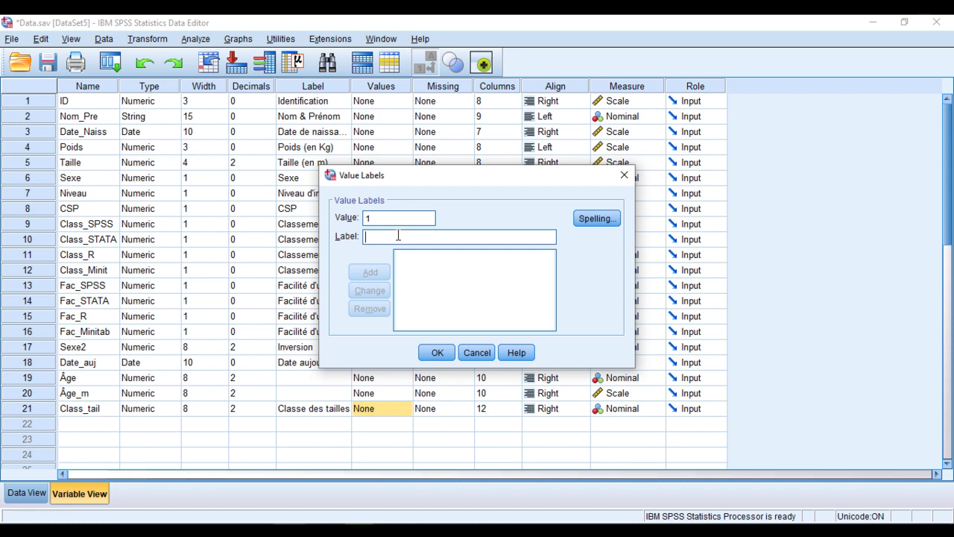
text(inf 1.70)
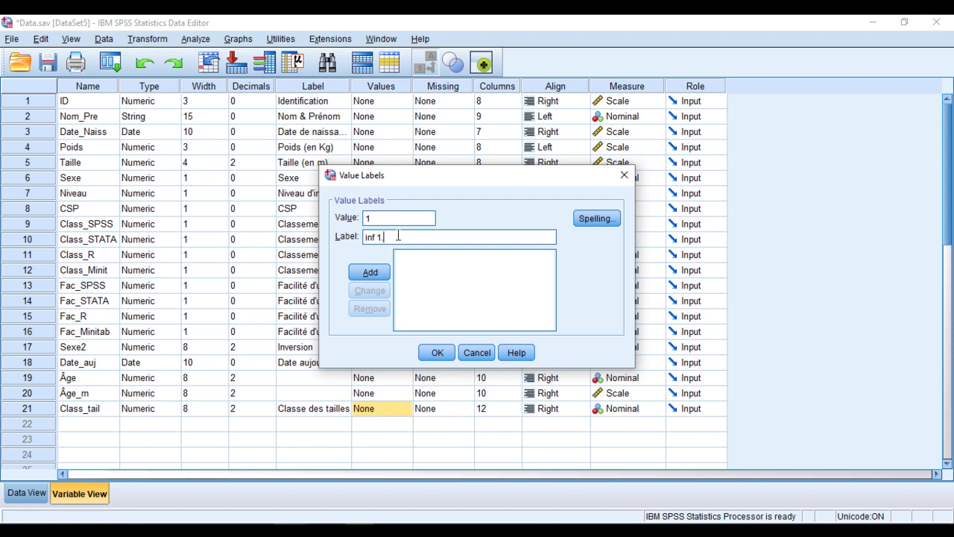
click(370, 272)
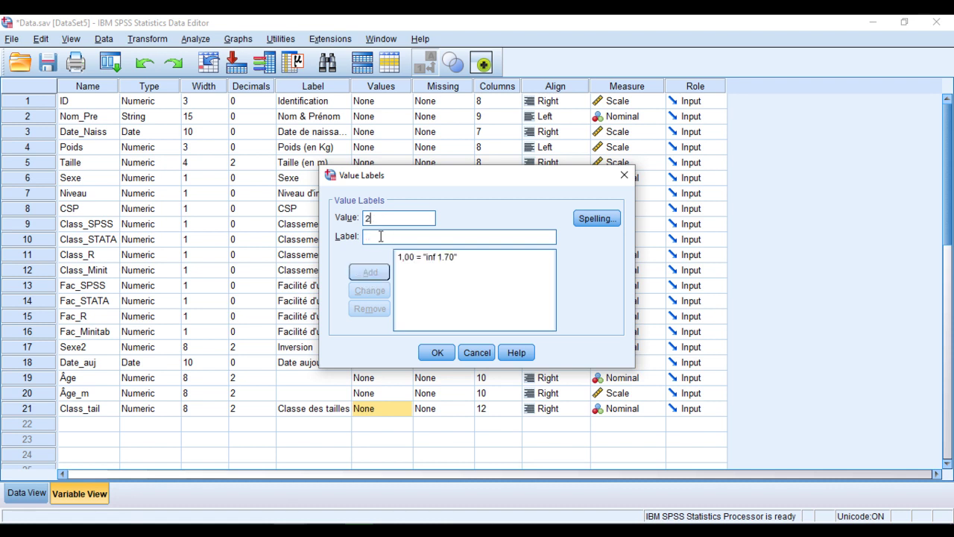
- Add the label "sip 1.70" for value 2 of Class_tail and apply the value labels
text(sip)
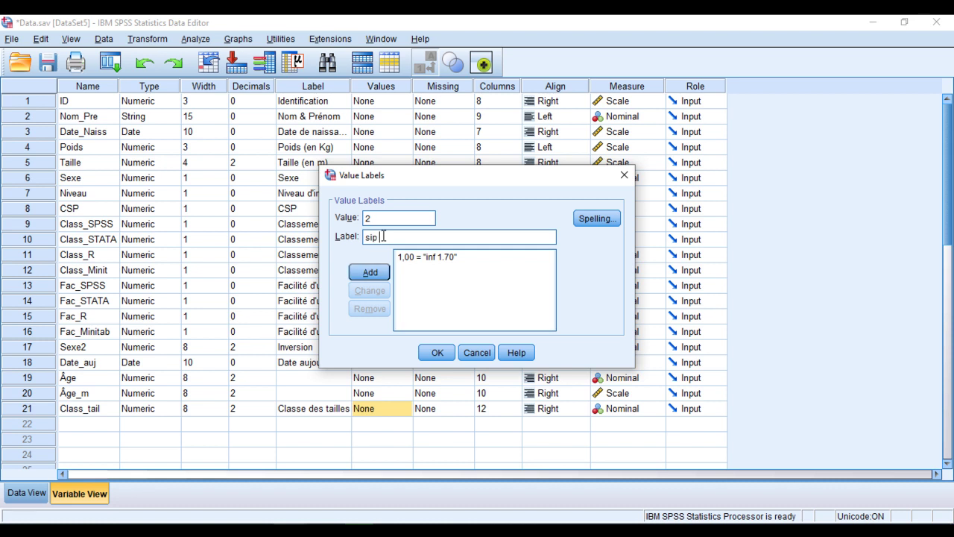
text( 1.70)
click(371, 272)
click(436, 353)
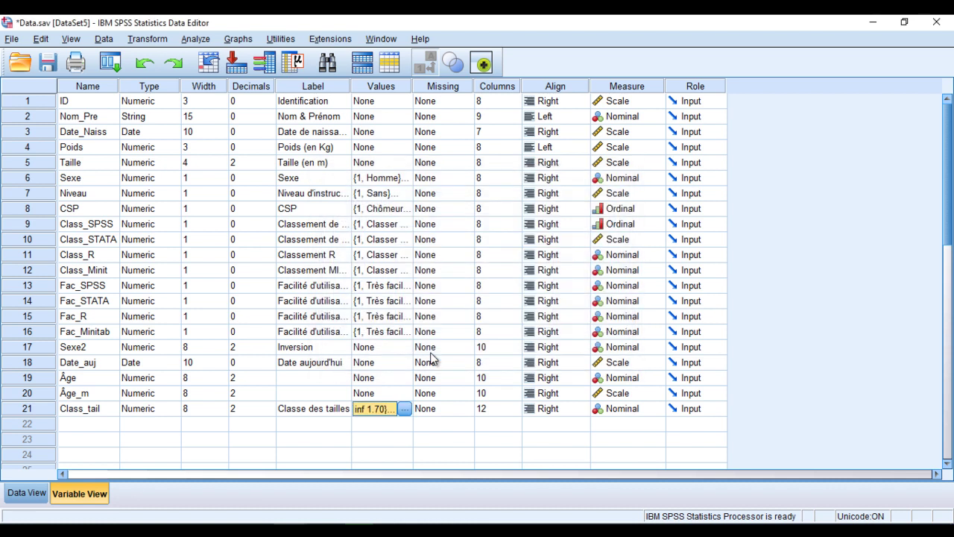
- Return to the data rows and check the labelled values in the Class_tail column
click(33, 493)
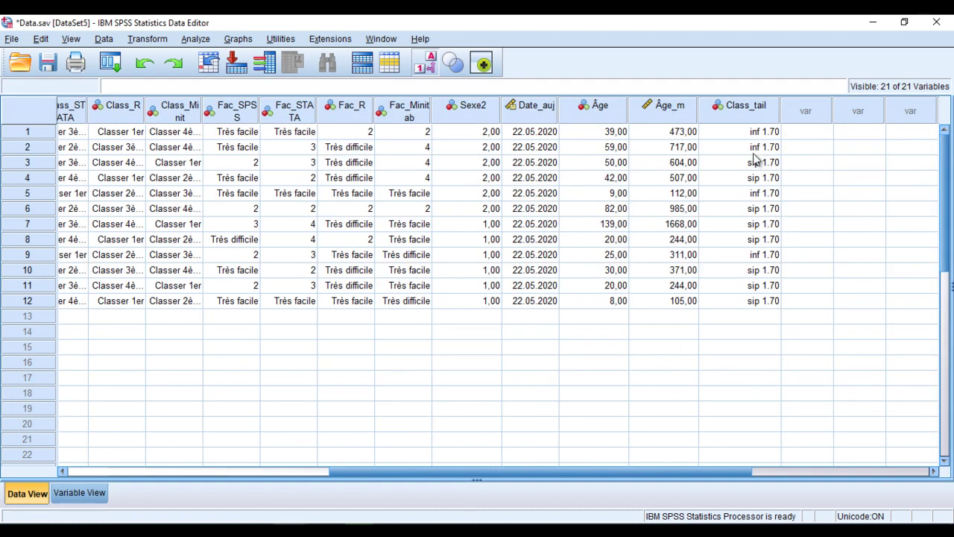
click(761, 303)
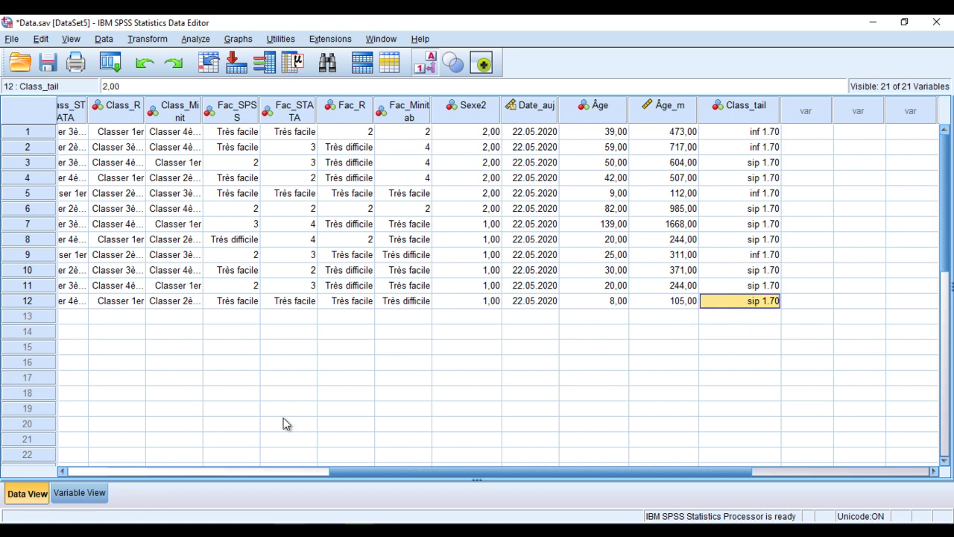
click(353, 365)
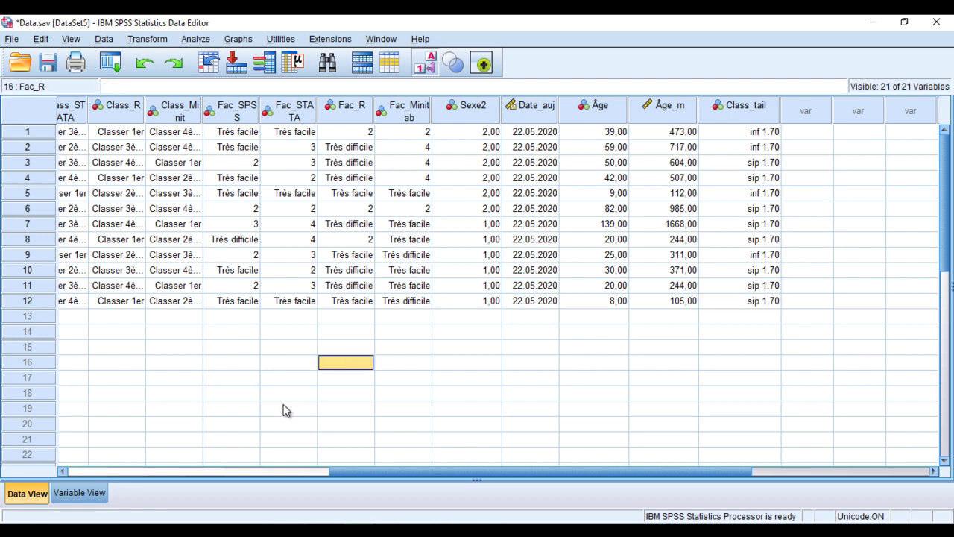